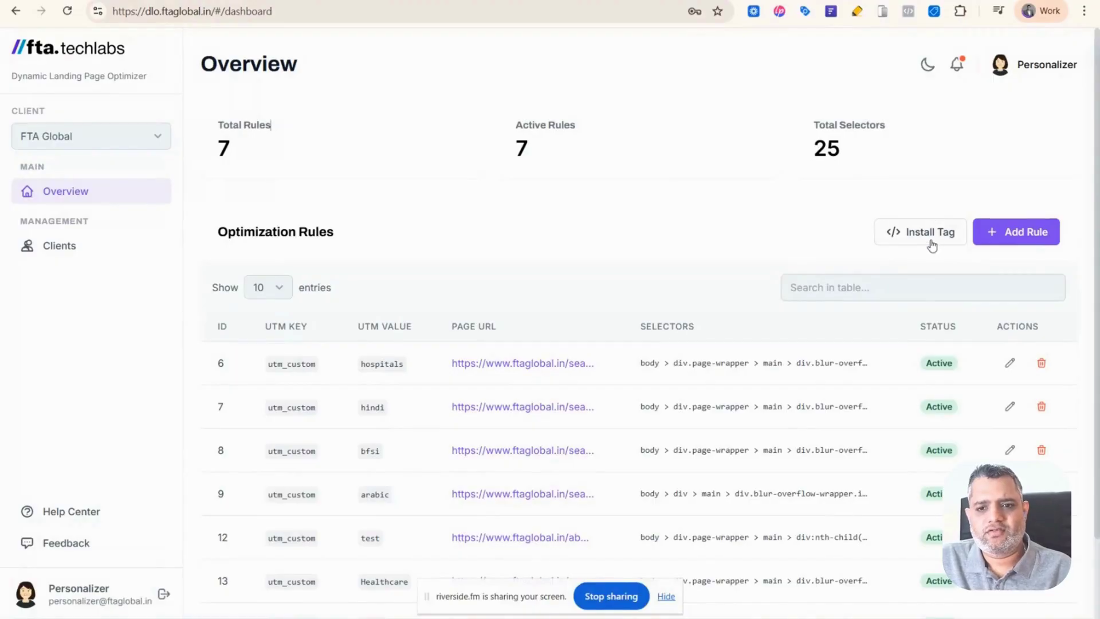
Open the tag installation details for FTA Global and review the recommended head tag script and its placement note.
click(925, 235)
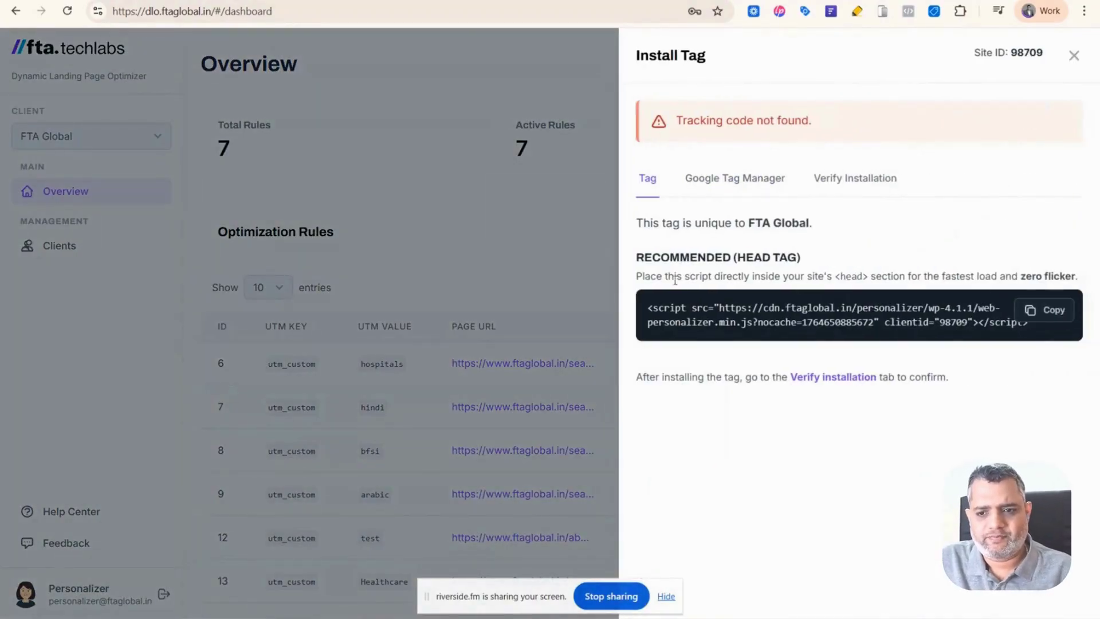
drag(649, 308, 1033, 331)
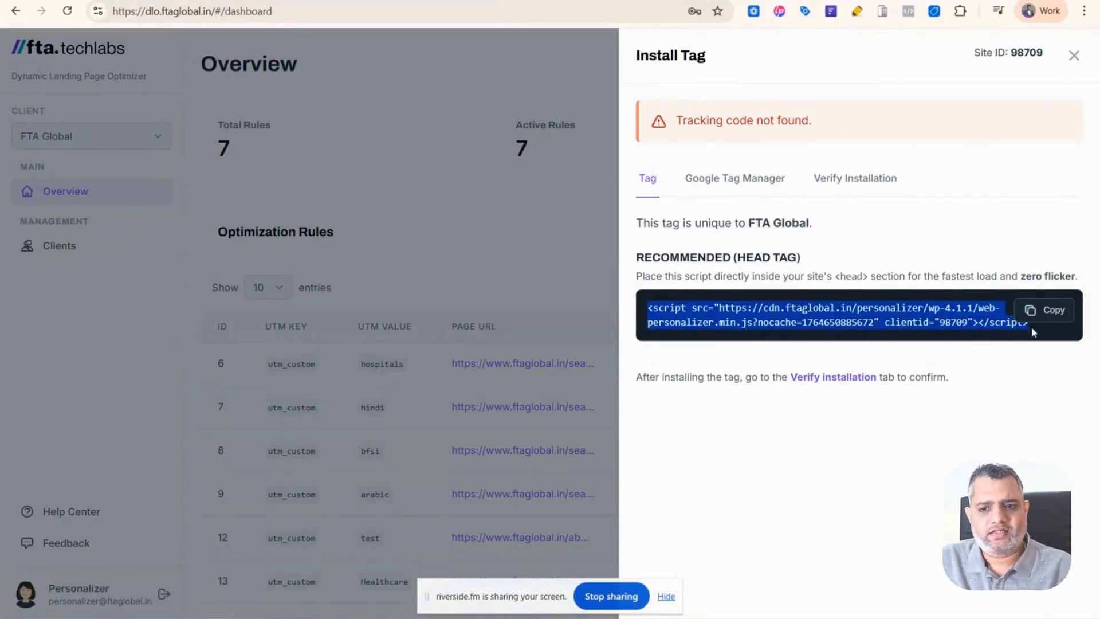
triple_click(873, 276)
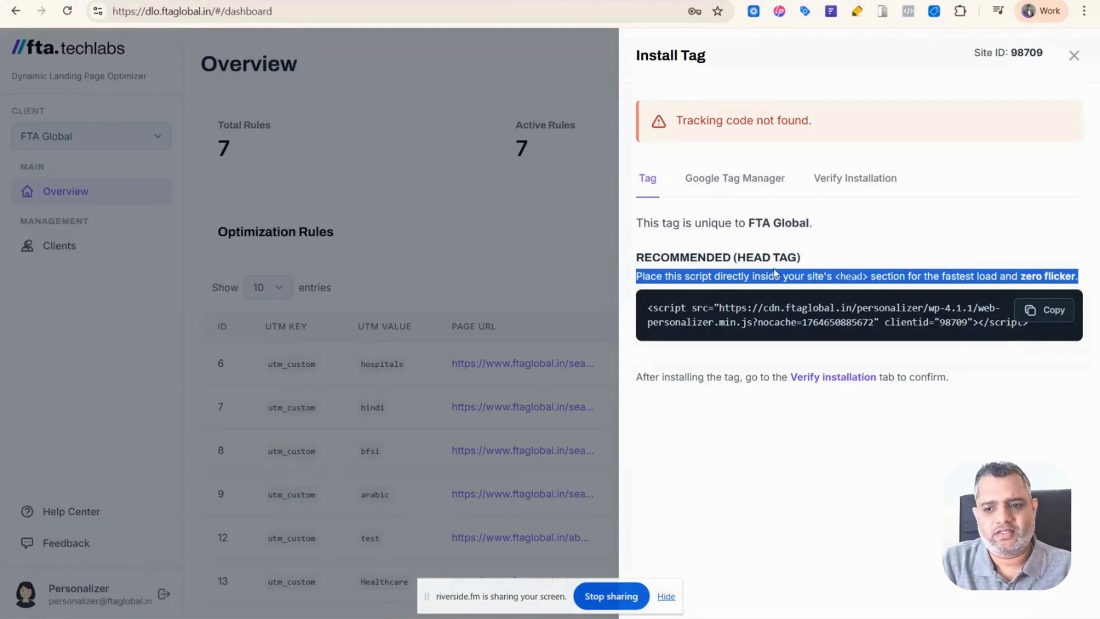
click(744, 308)
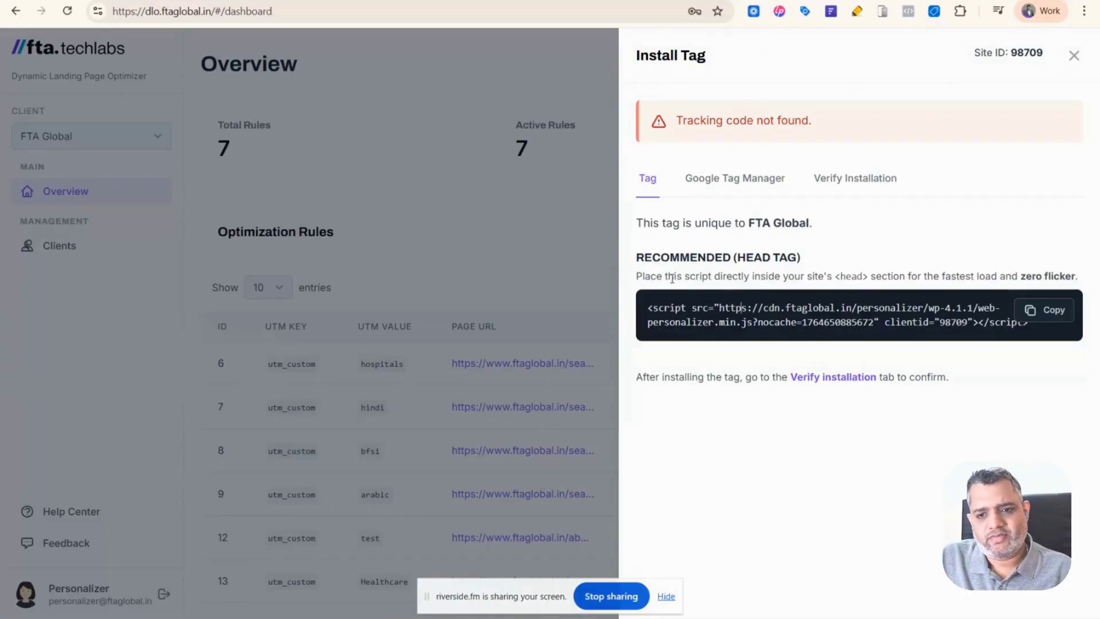
drag(637, 279, 1085, 282)
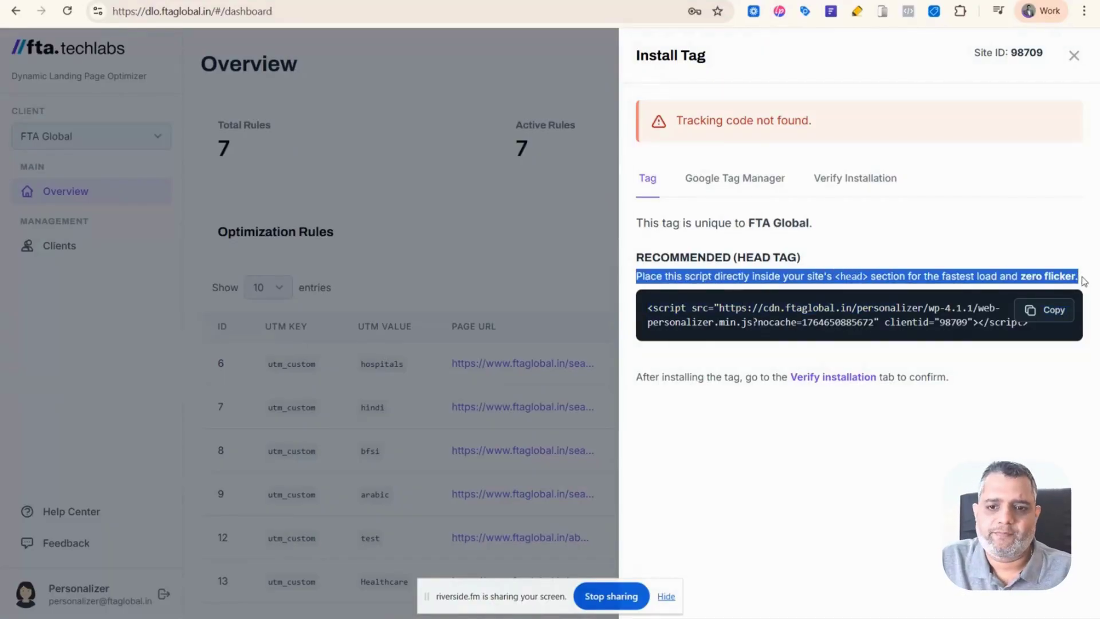
Look at the Google Tag Manager version of the script and return to the recommended head tag version.
click(765, 178)
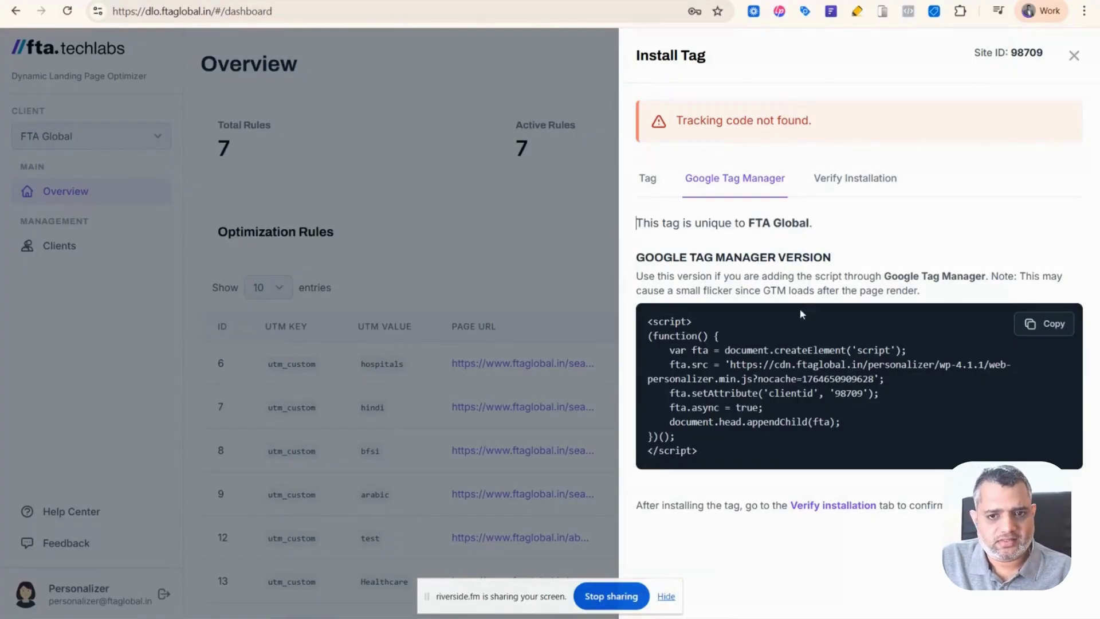
click(649, 179)
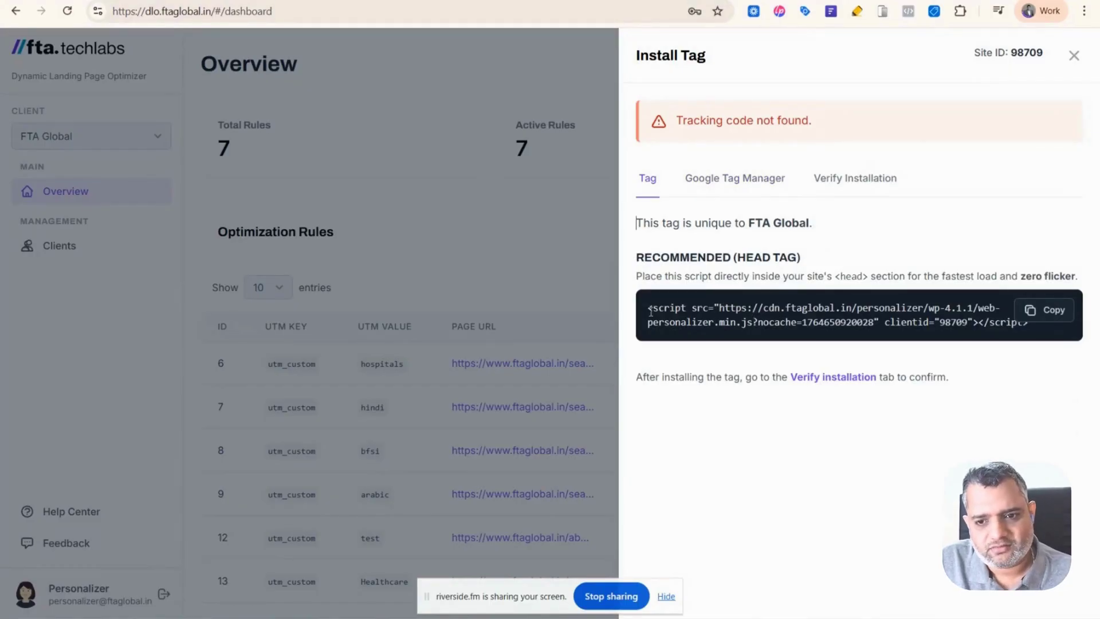
click(1029, 311)
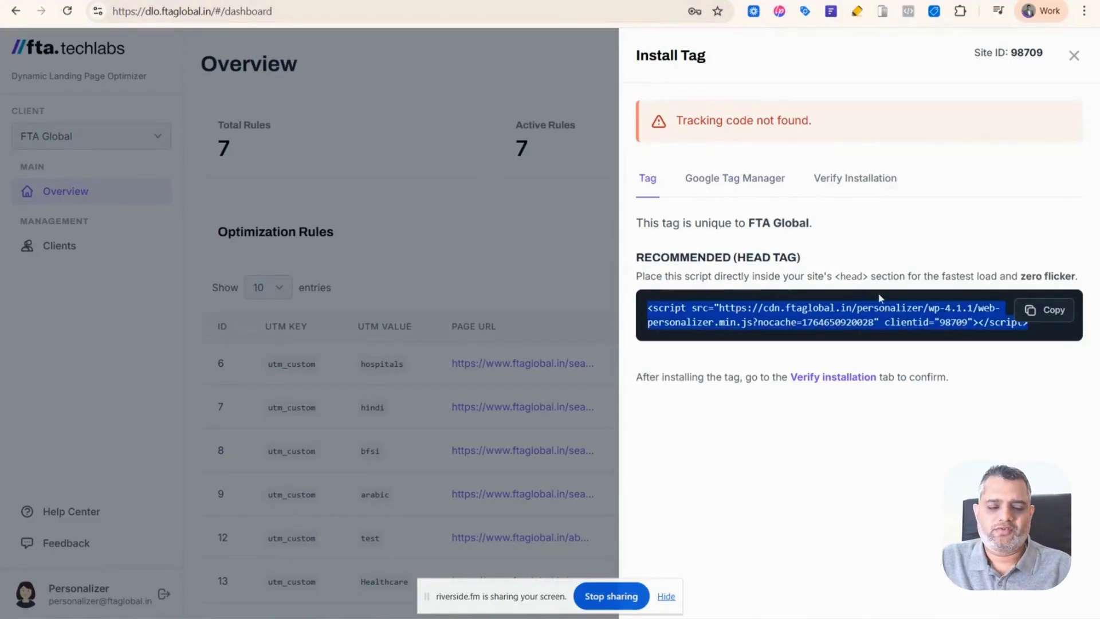
click(837, 309)
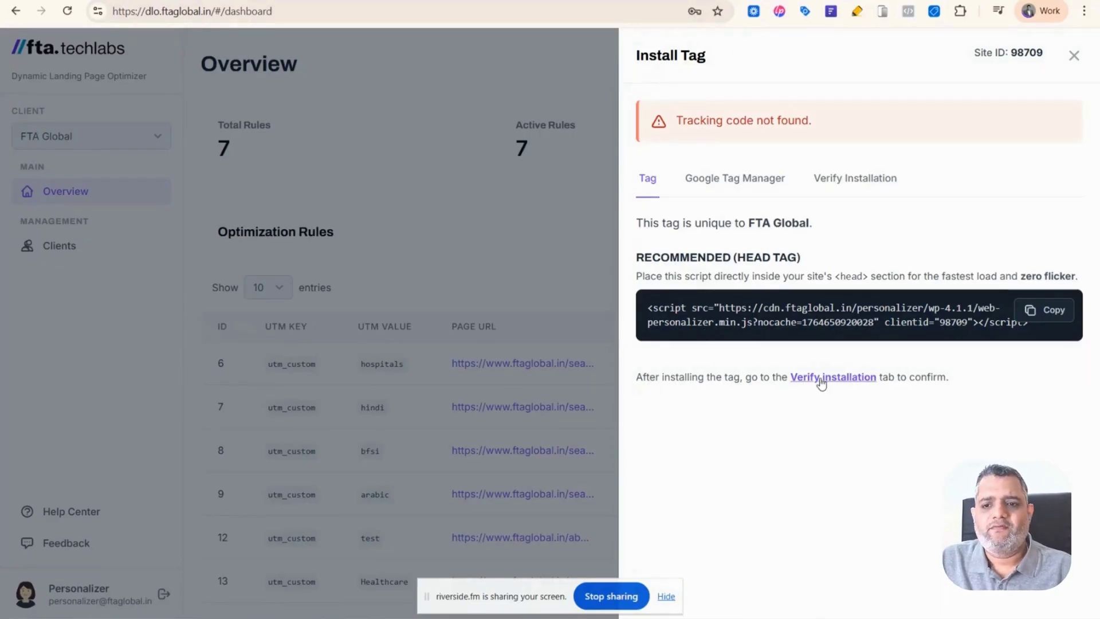
click(878, 181)
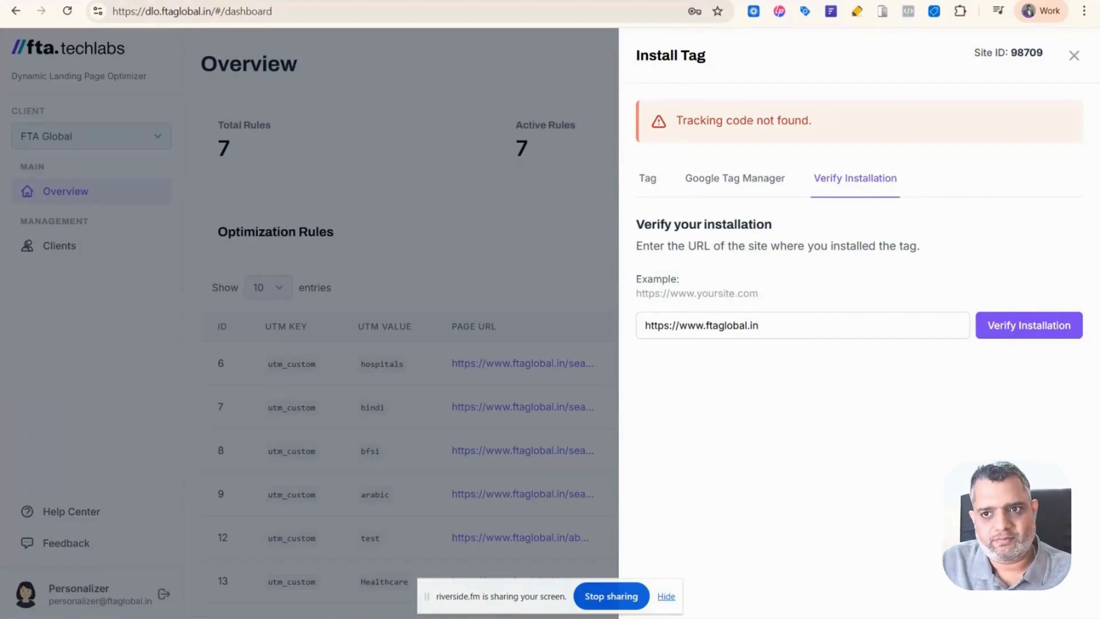
key(ctrl+t)
text(ftaglobal.in)
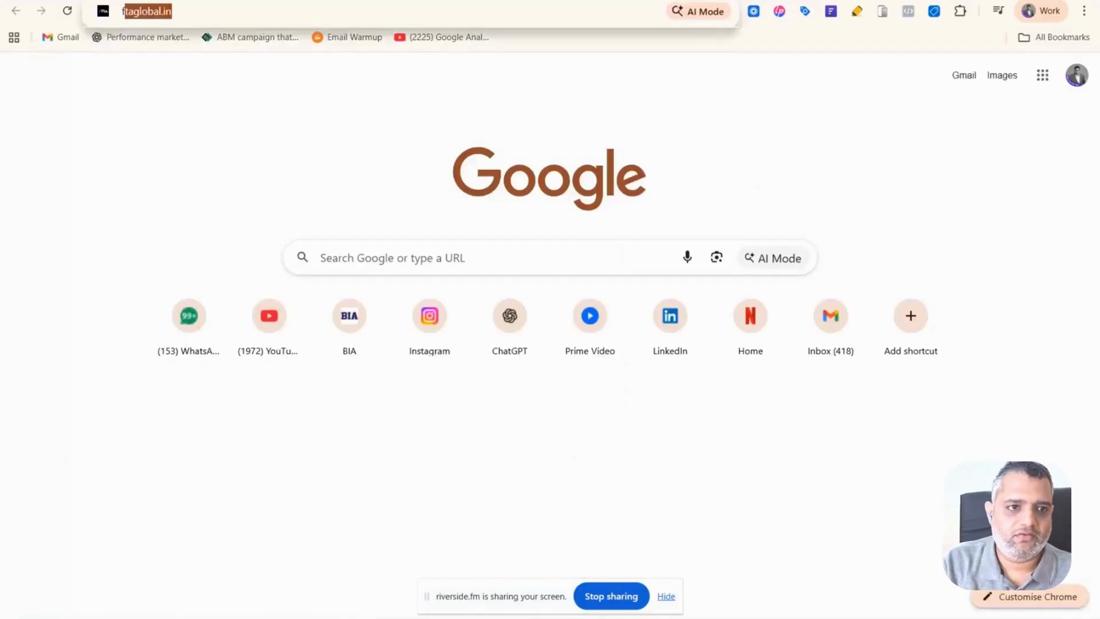
key(Return)
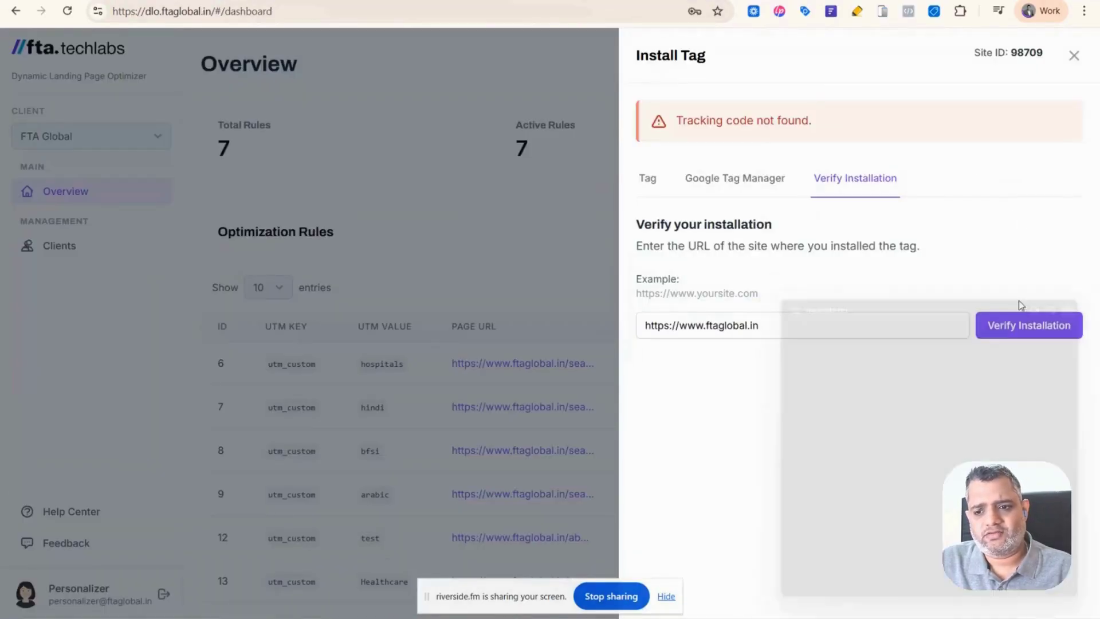
click(1023, 322)
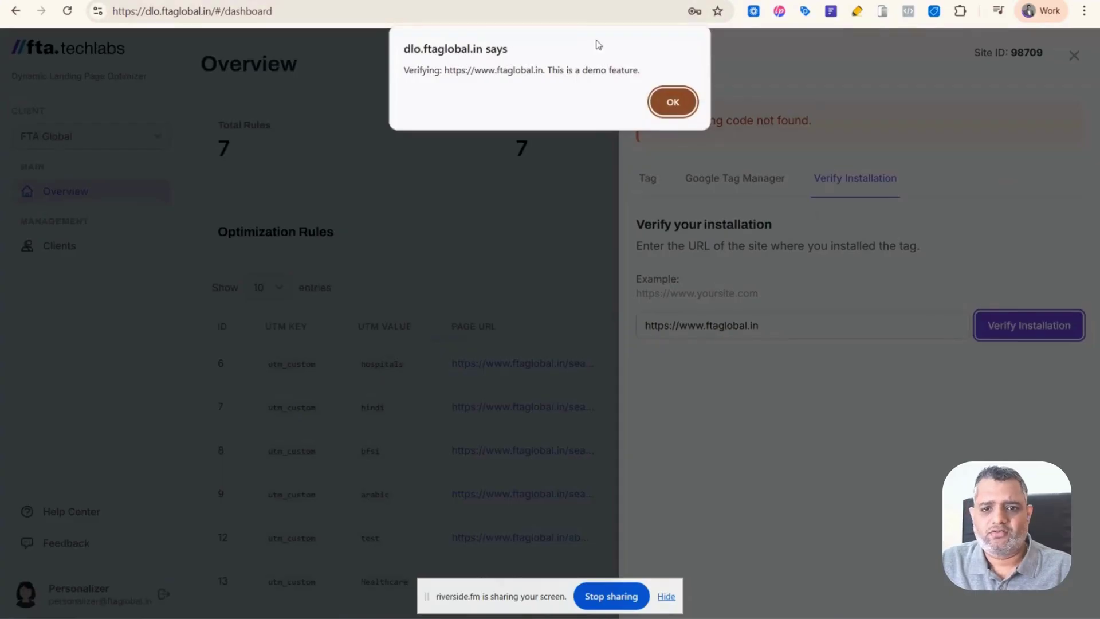
click(673, 103)
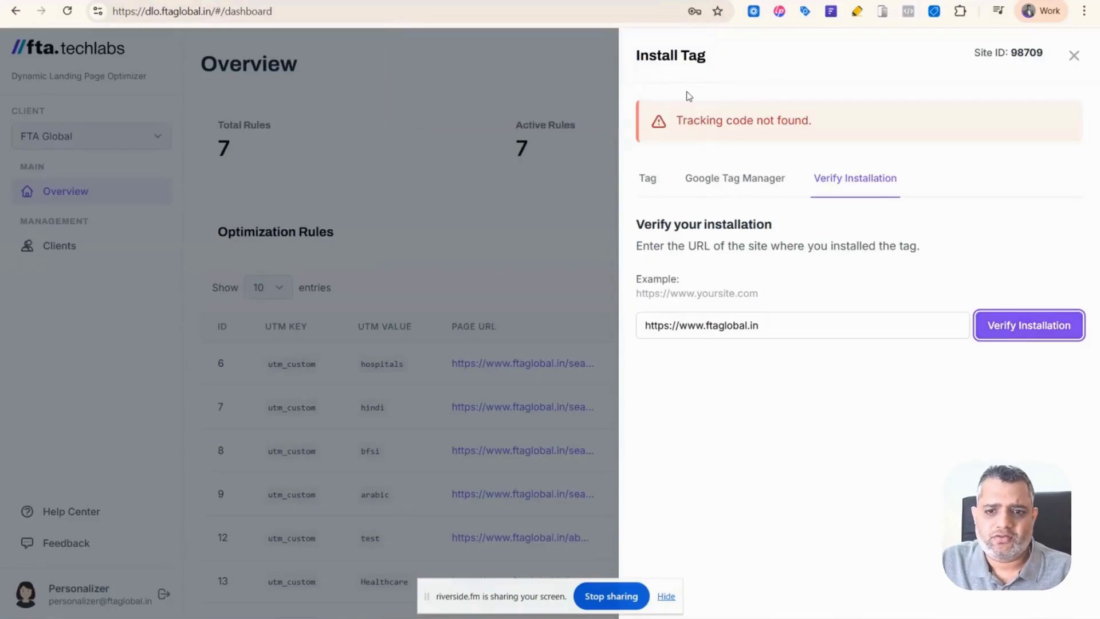
Review the tracking code status, site ID and verification URL, and close the tag installation details.
drag(673, 119, 786, 148)
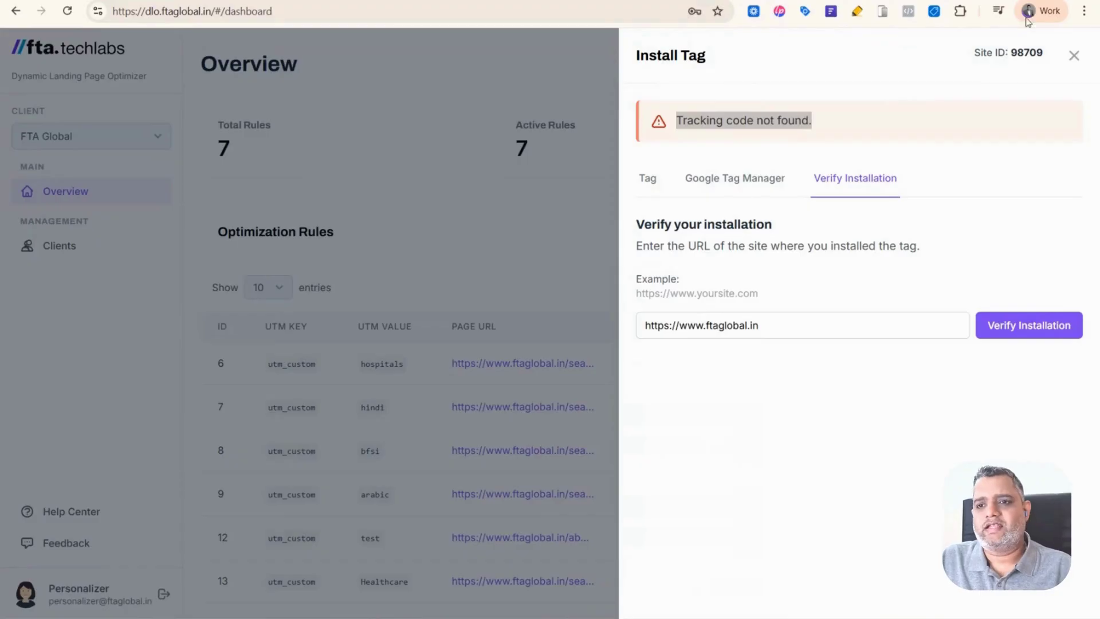
mouse_move(970, 62)
mouse_down()
mouse_move(1026, 58)
mouse_move(974, 54)
mouse_up()
click(1046, 60)
click(1053, 54)
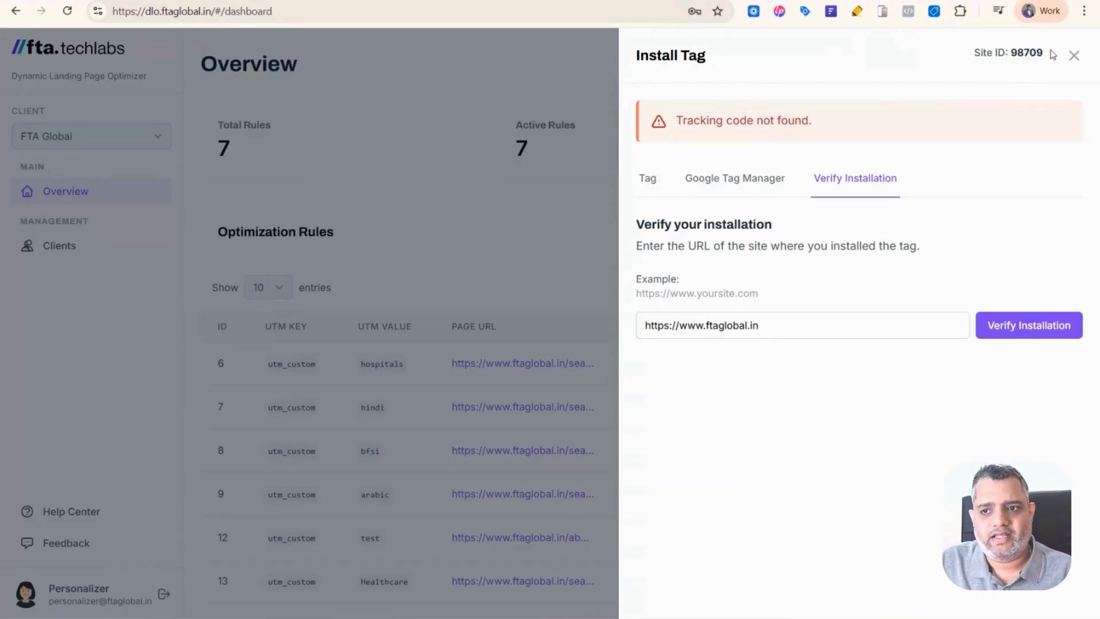
double_click(1024, 52)
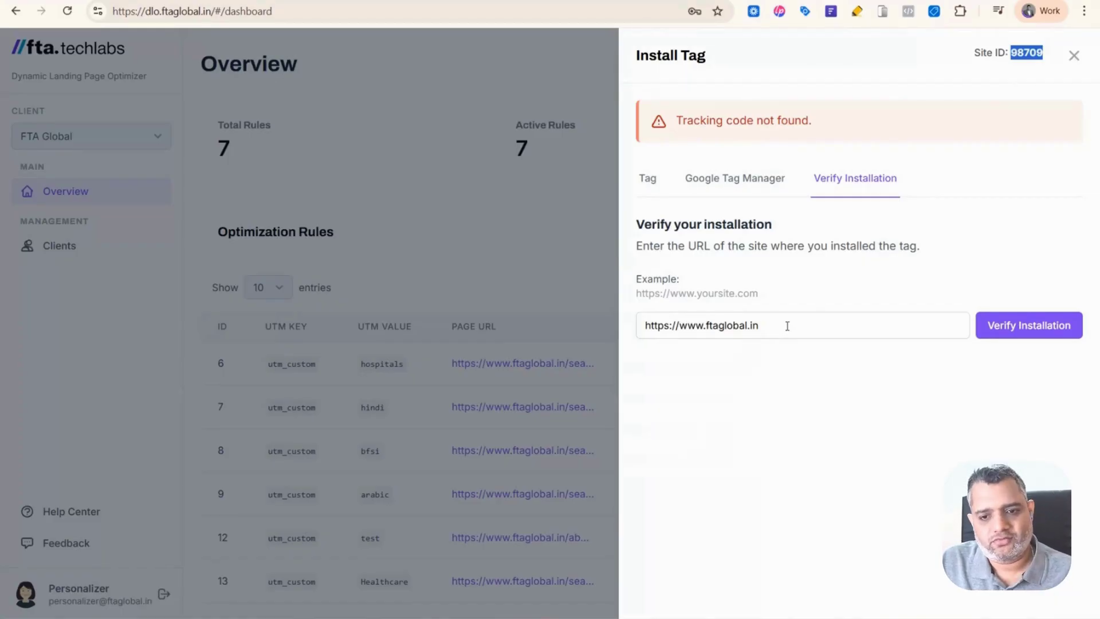
drag(787, 325, 642, 325)
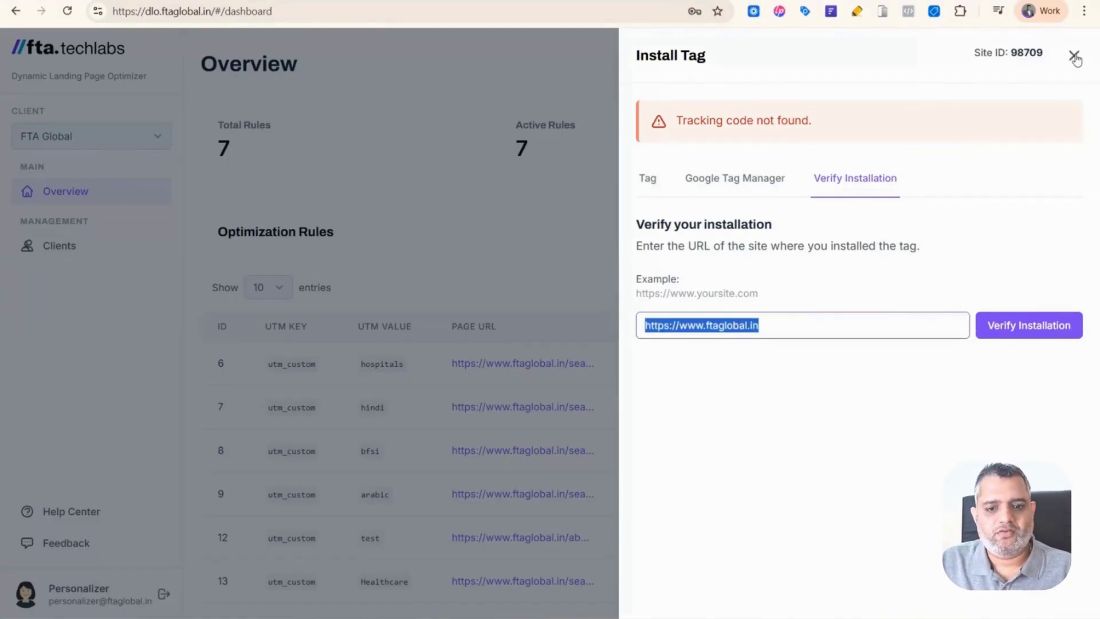
click(1075, 57)
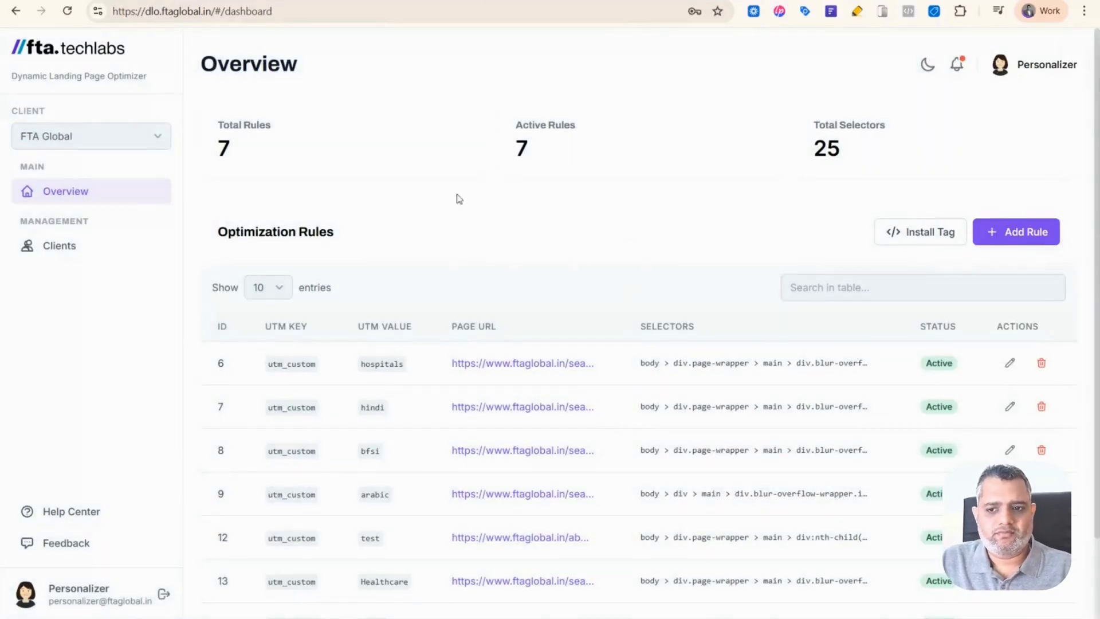
Start a new optimization rule and open the Search Engineering solution page on the FTA Global website.
click(1009, 235)
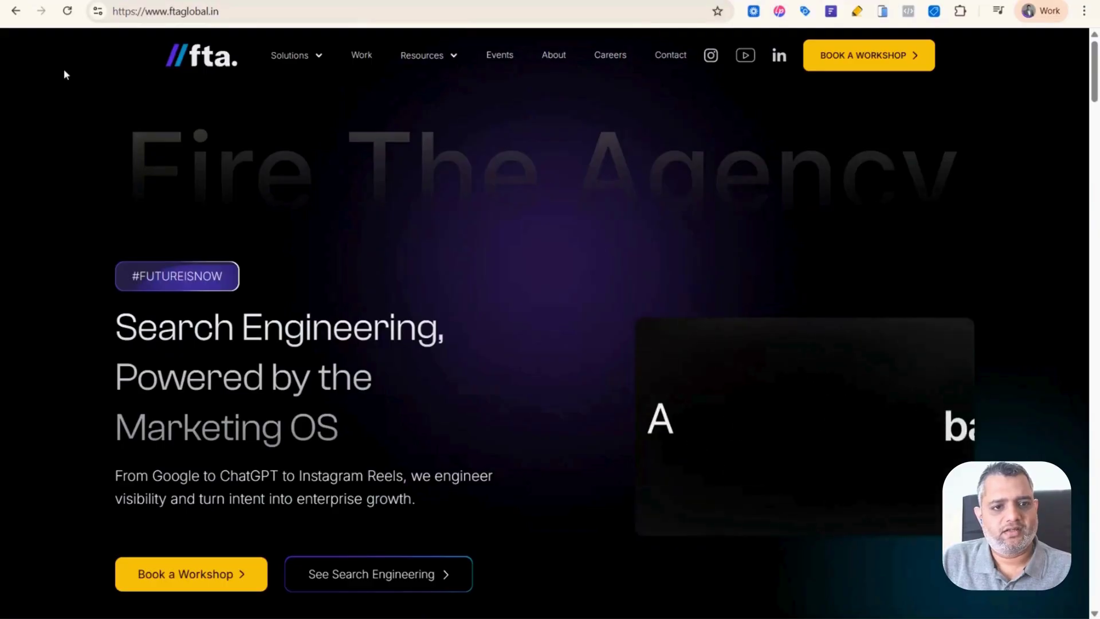
mouse_move(295, 64)
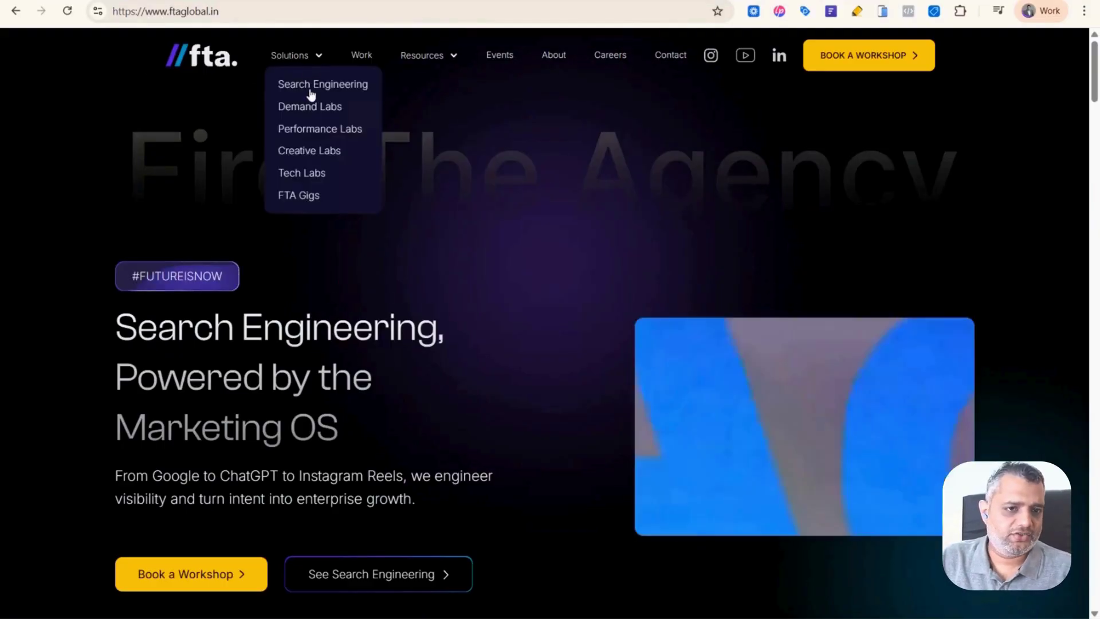
click(309, 90)
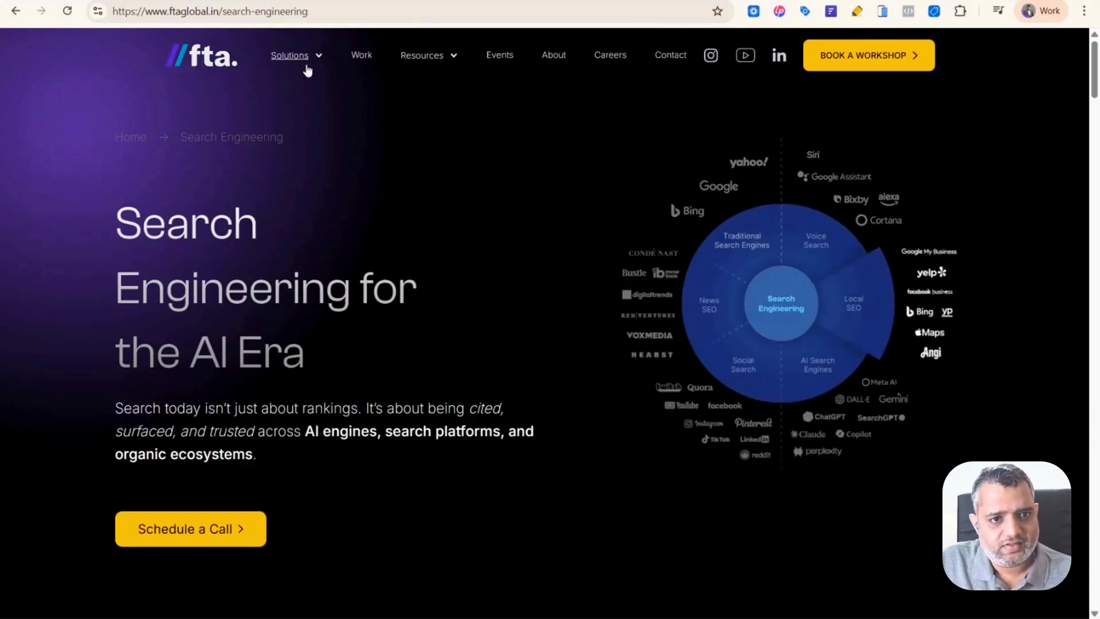
Examine the Search Engineering page's headline and its content sections for text to personalize.
mouse_move(307, 63)
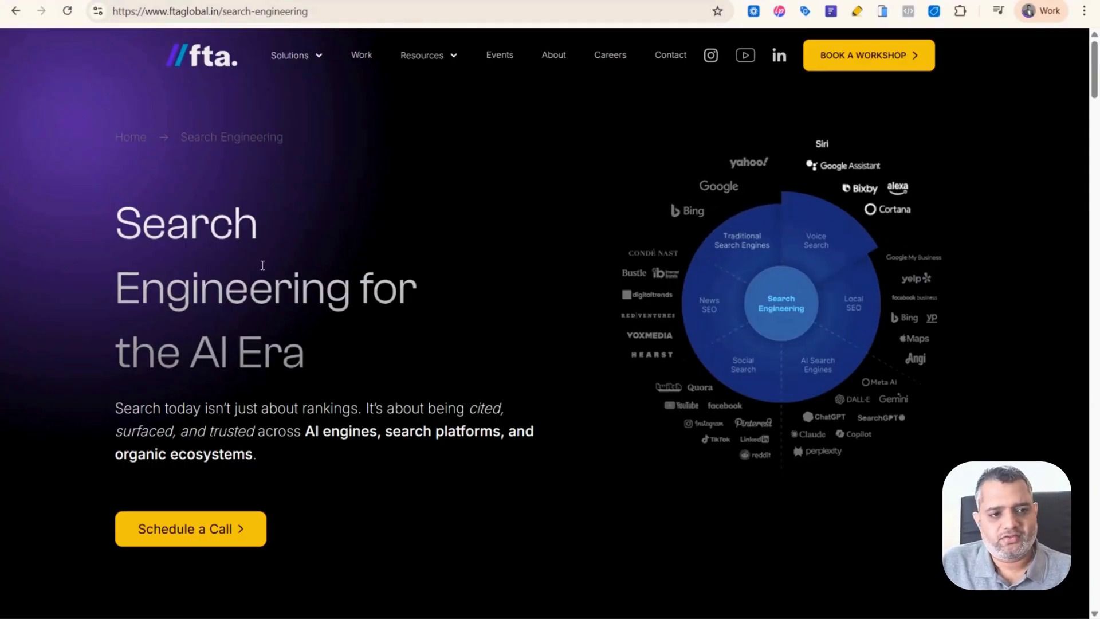
drag(129, 213, 310, 367)
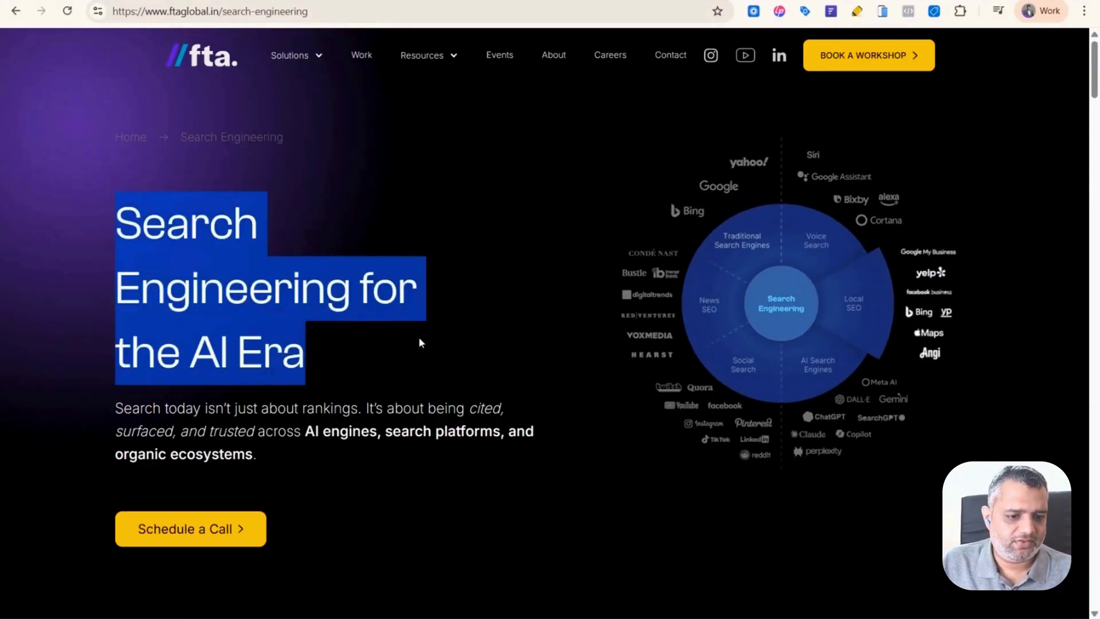
scroll(501, 430, down, 9)
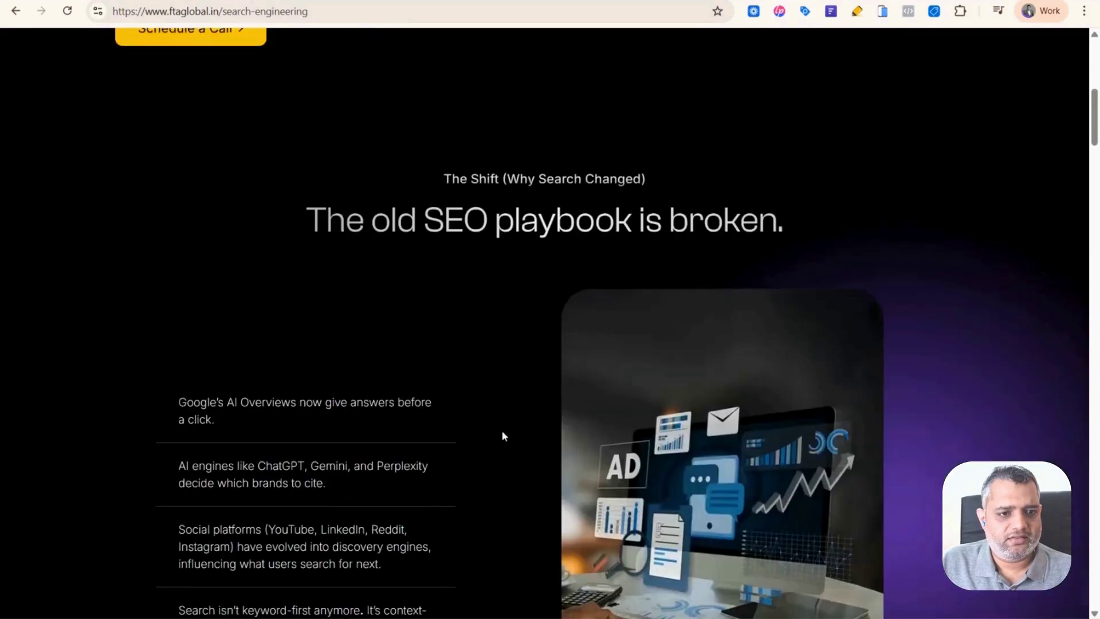
scroll(474, 278, down, 10)
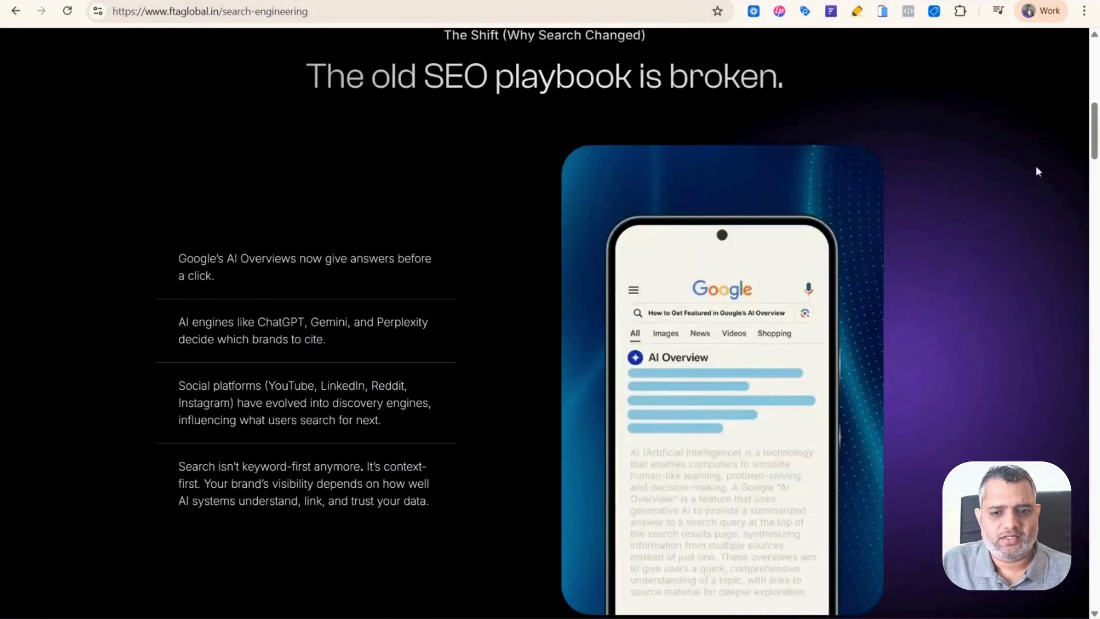
scroll(728, 312, down, 20)
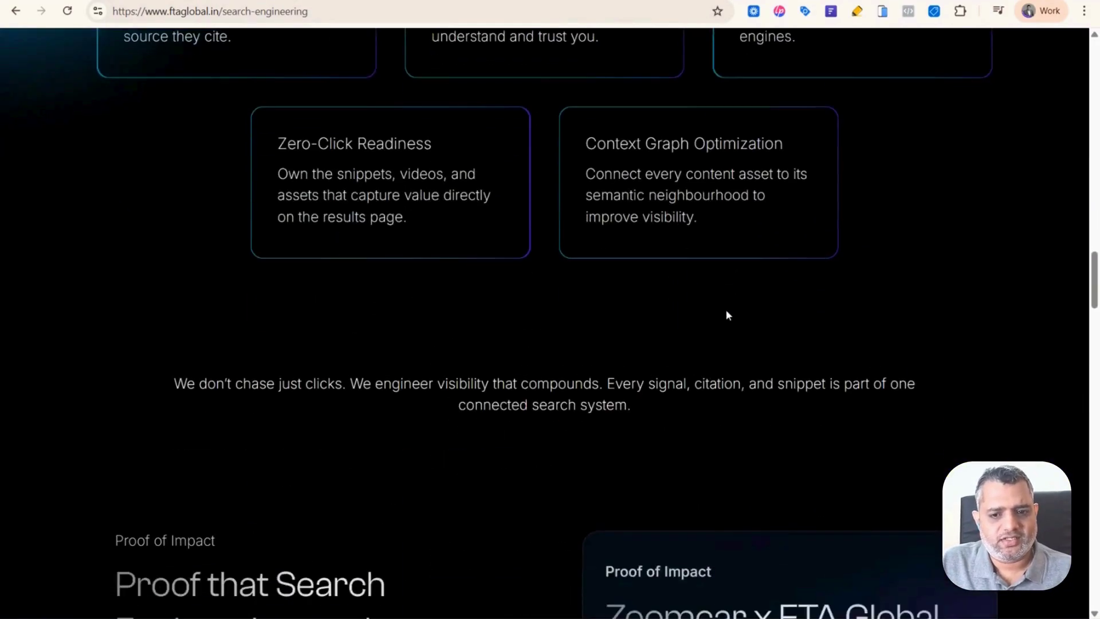
scroll(728, 325, down, 20)
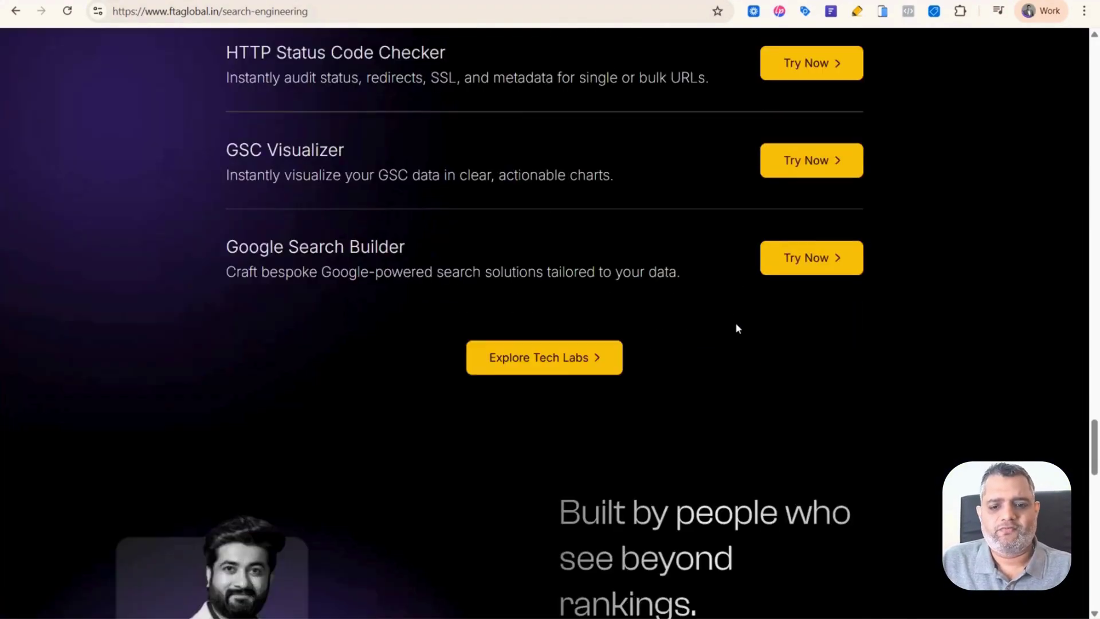
scroll(729, 328, down, 5)
scroll(728, 329, up, 20)
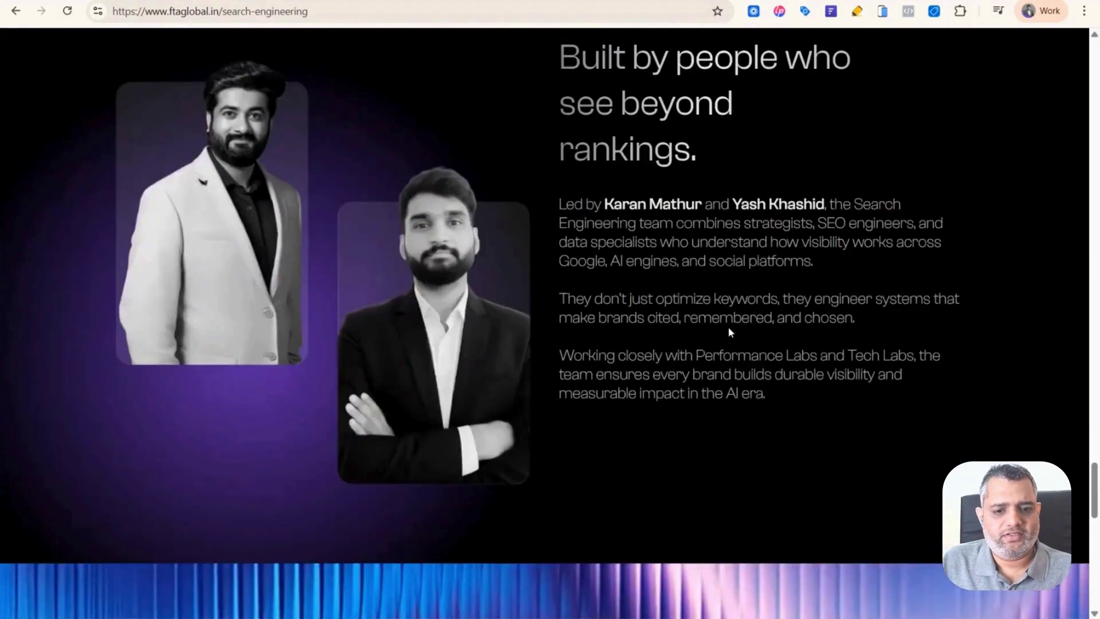
scroll(730, 332, up, 20)
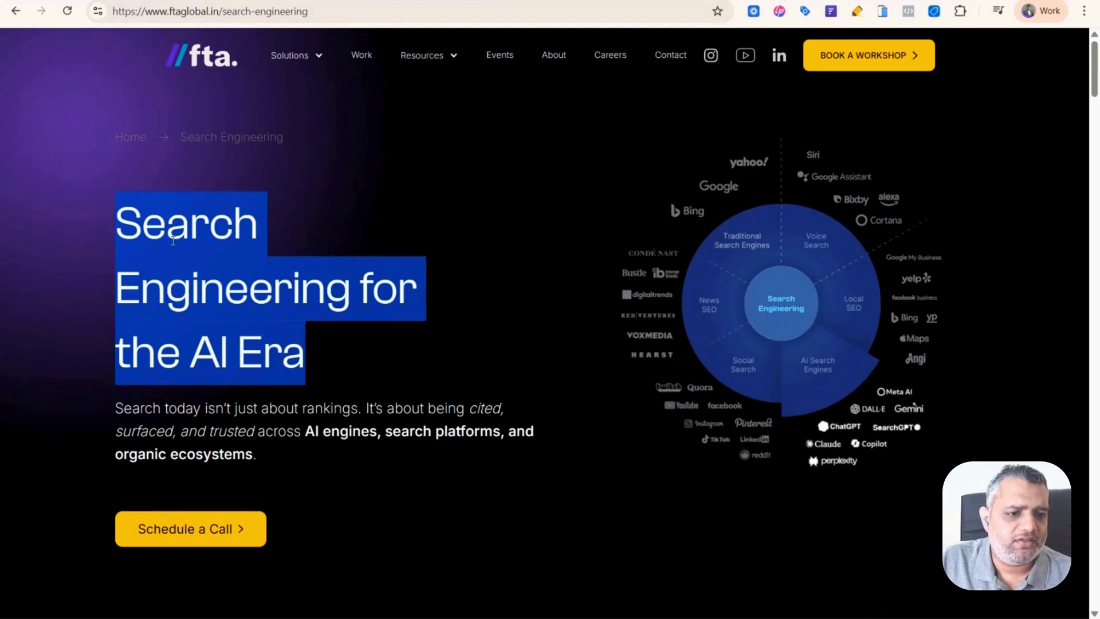
drag(132, 222, 331, 334)
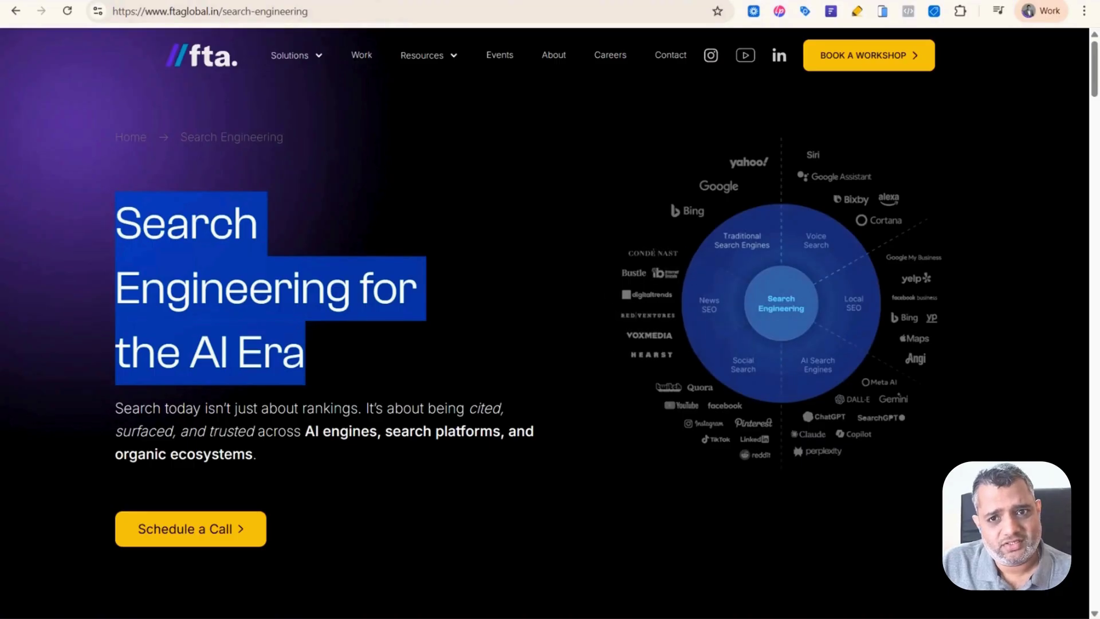
key(ctrl+Tab)
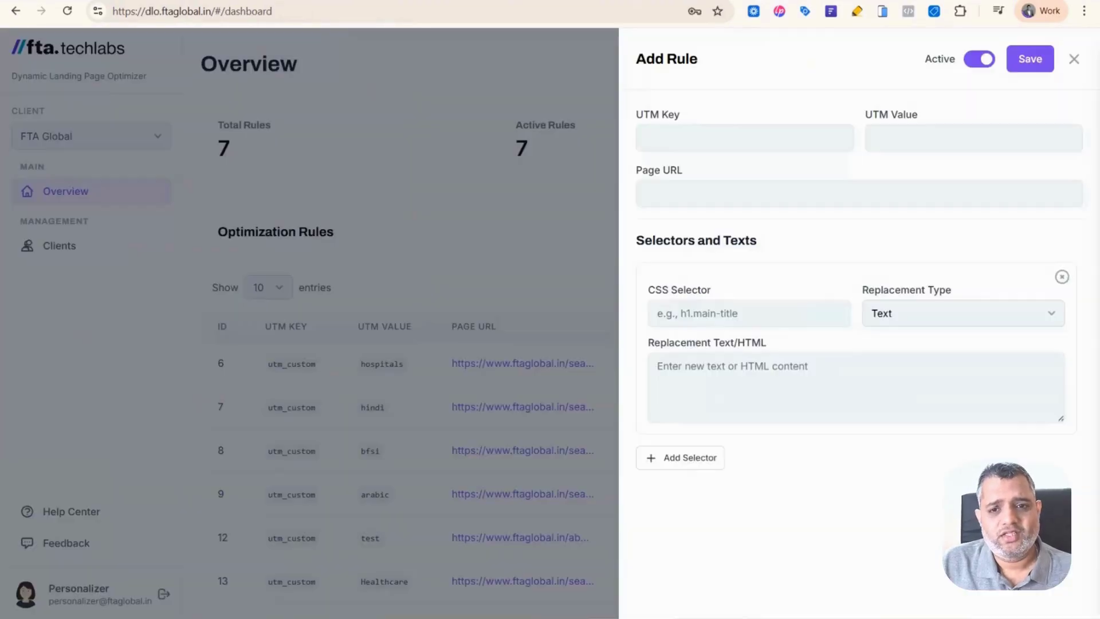
click(734, 137)
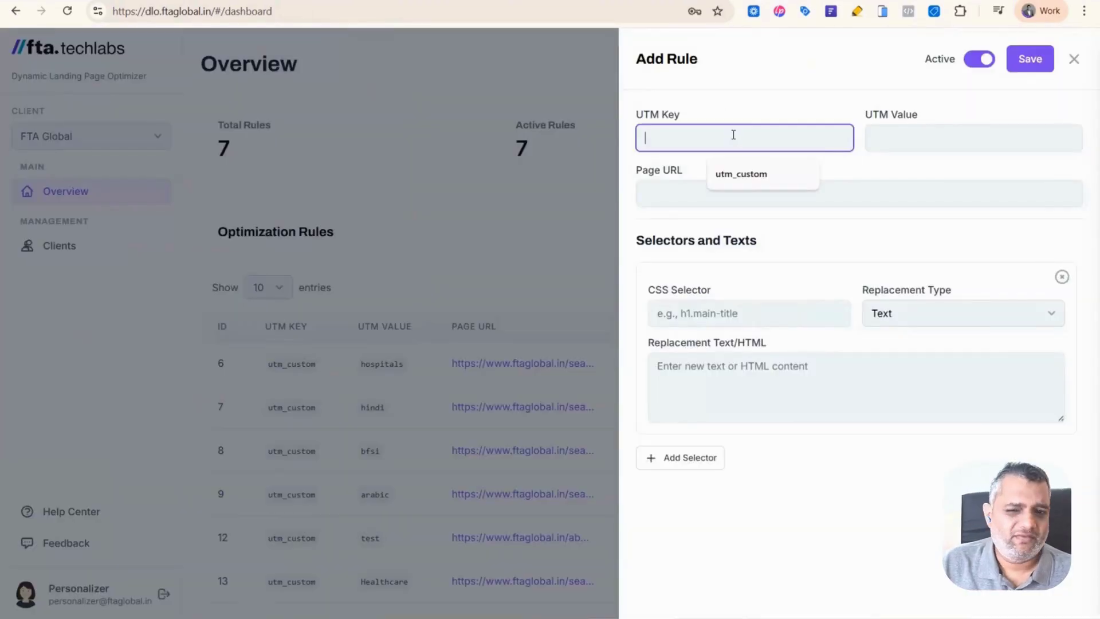
click(751, 173)
click(926, 139)
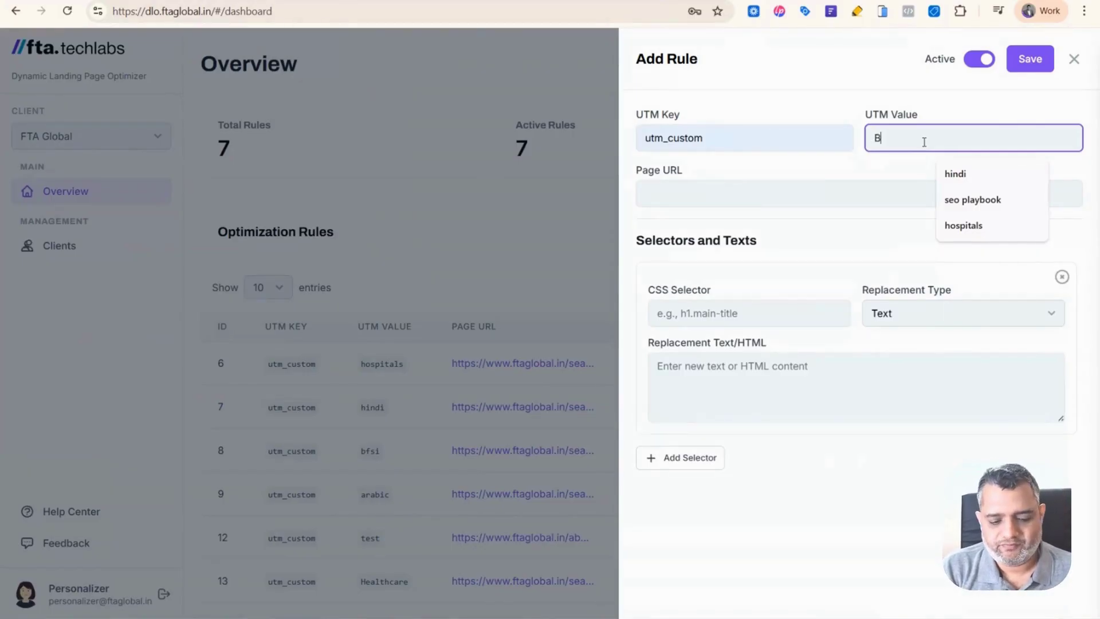
text(Bandk=)
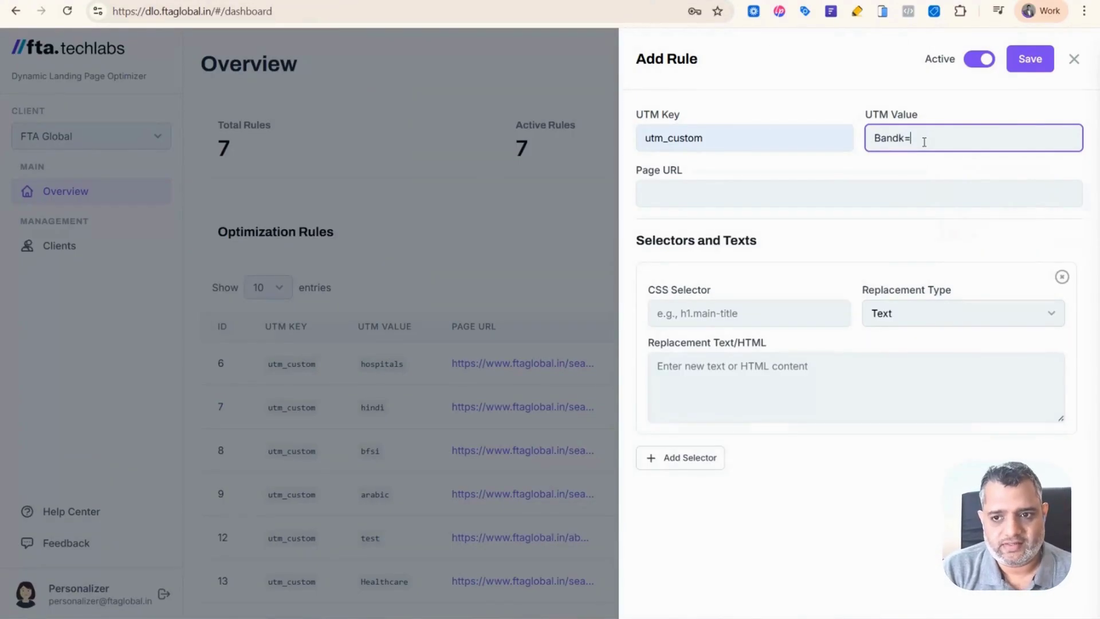
key(BackSpace)
key(BackSpace)
key(BackSpace)
text(king and finance)
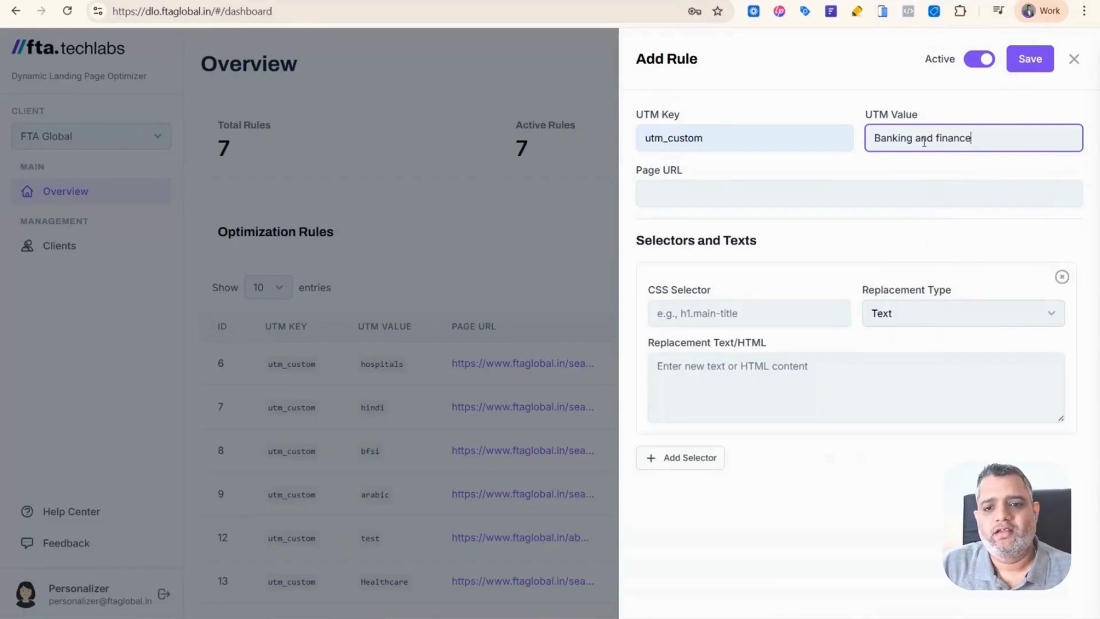
click(804, 193)
click(798, 229)
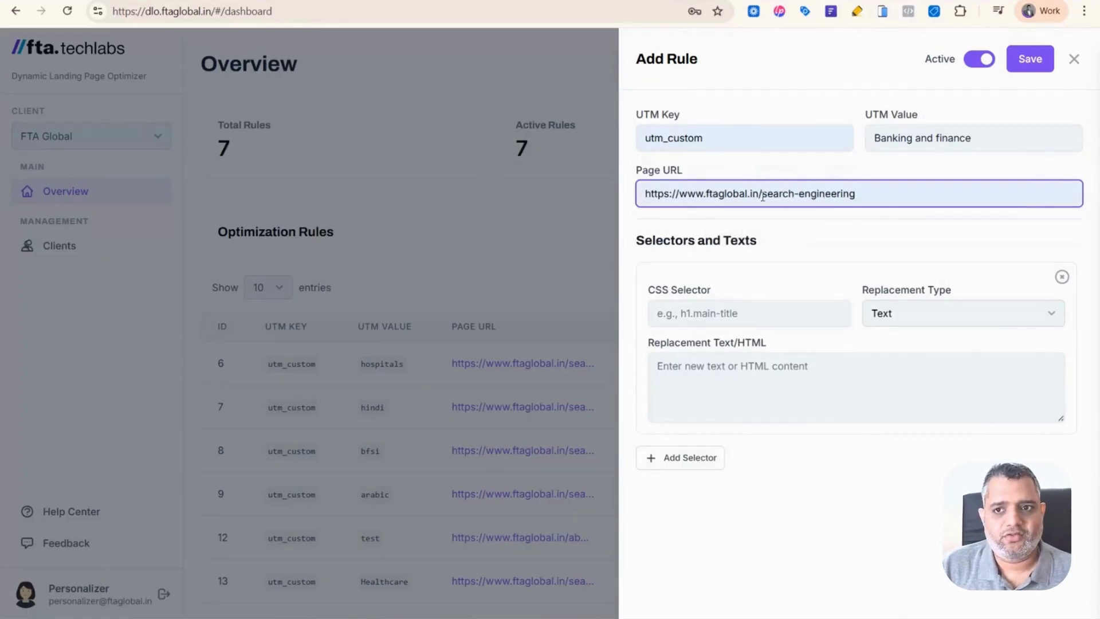
Inspect the "Search Engineering for the AI Era" headline on the Search Engineering page and copy its h1 element's CSS selector.
key(alt+Tab)
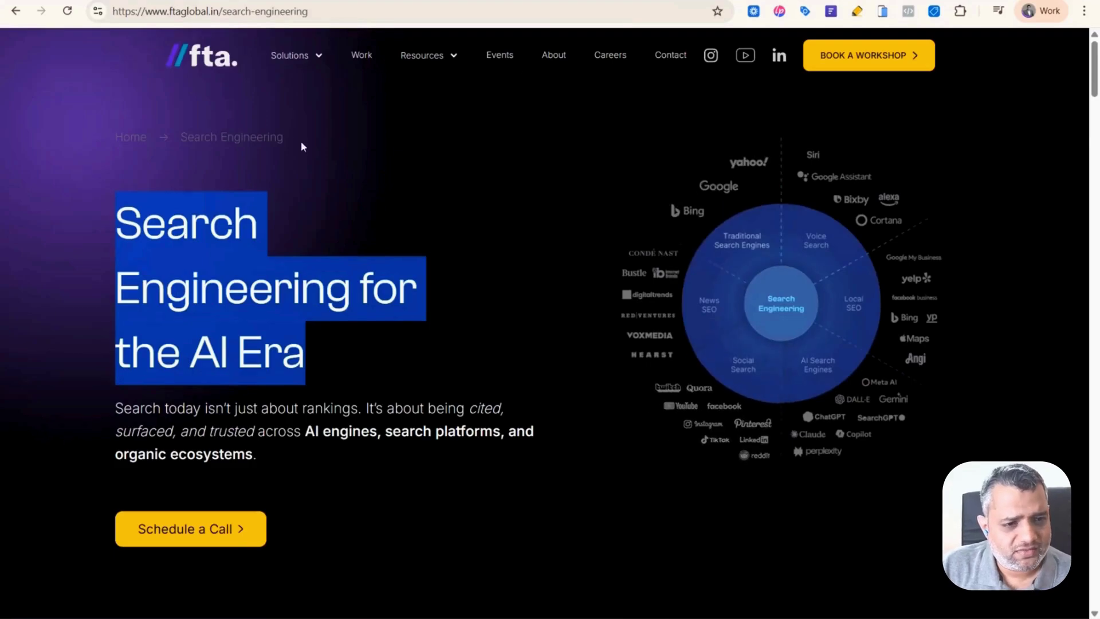
drag(74, 217, 405, 364)
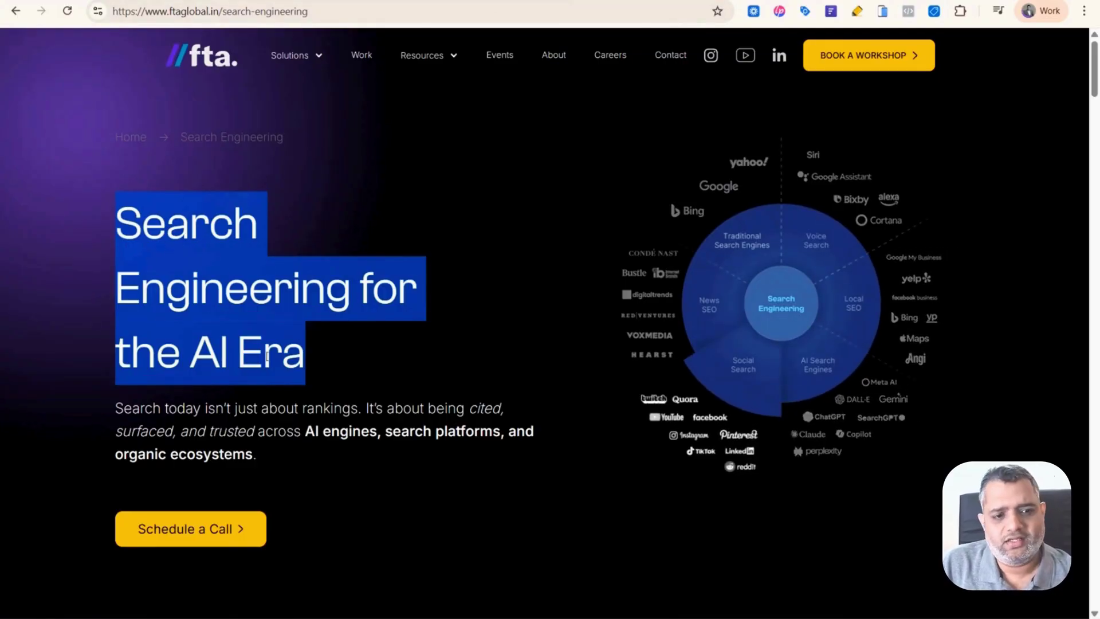
right_click(217, 246)
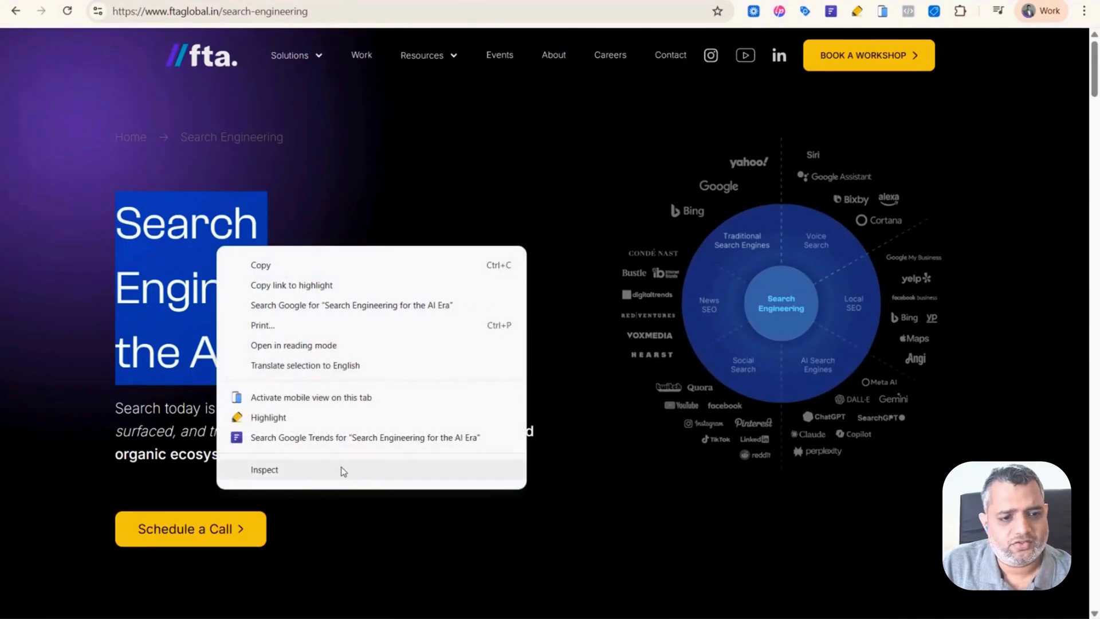
click(343, 472)
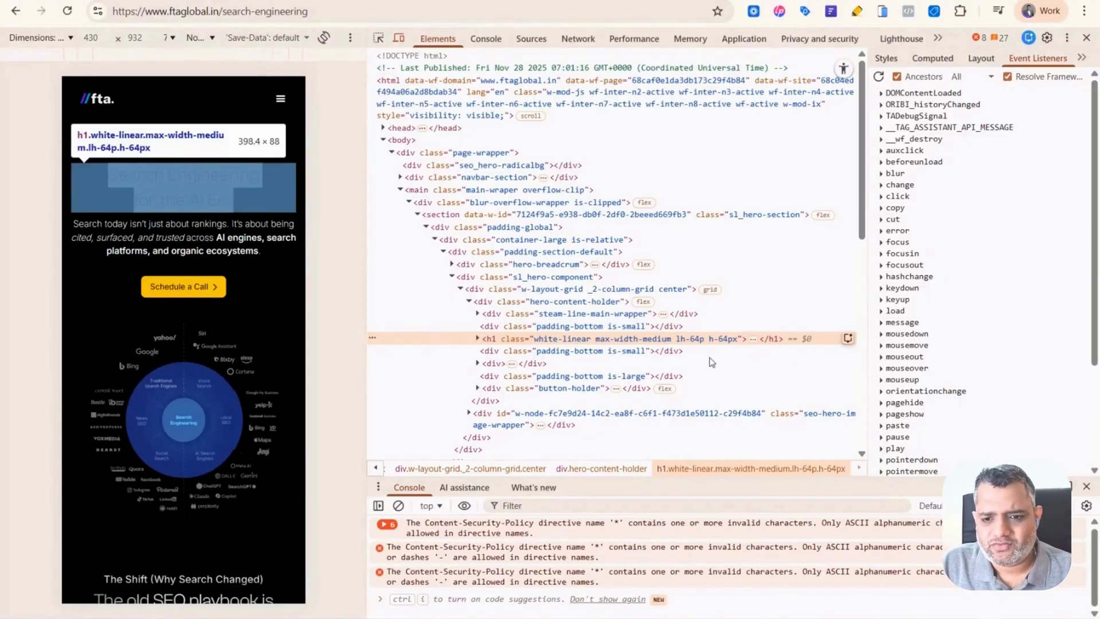
right_click(789, 342)
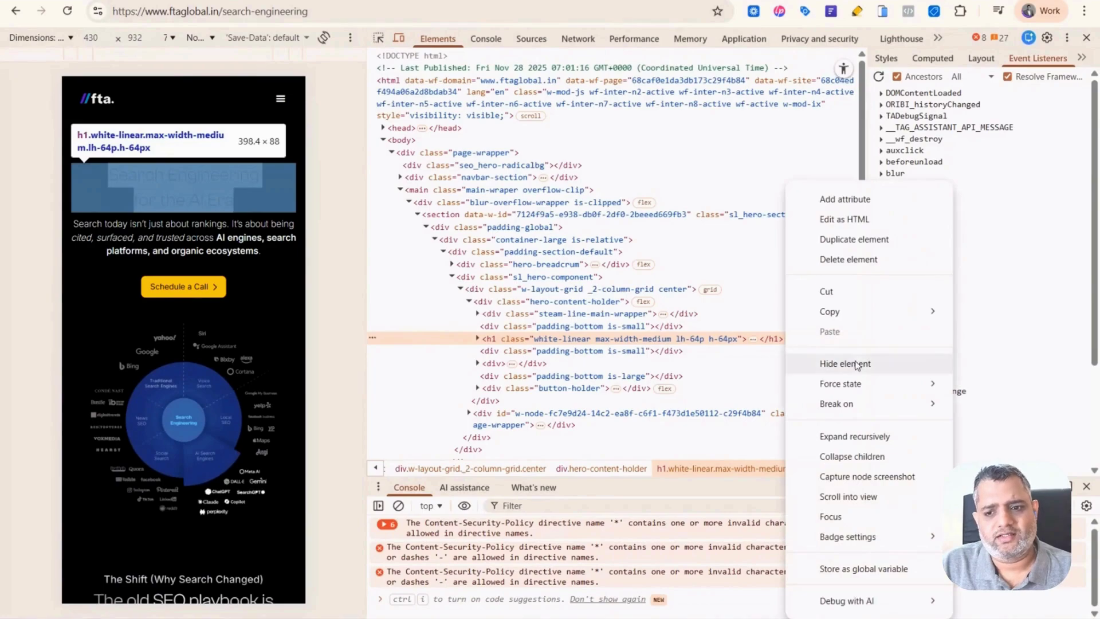
mouse_move(872, 317)
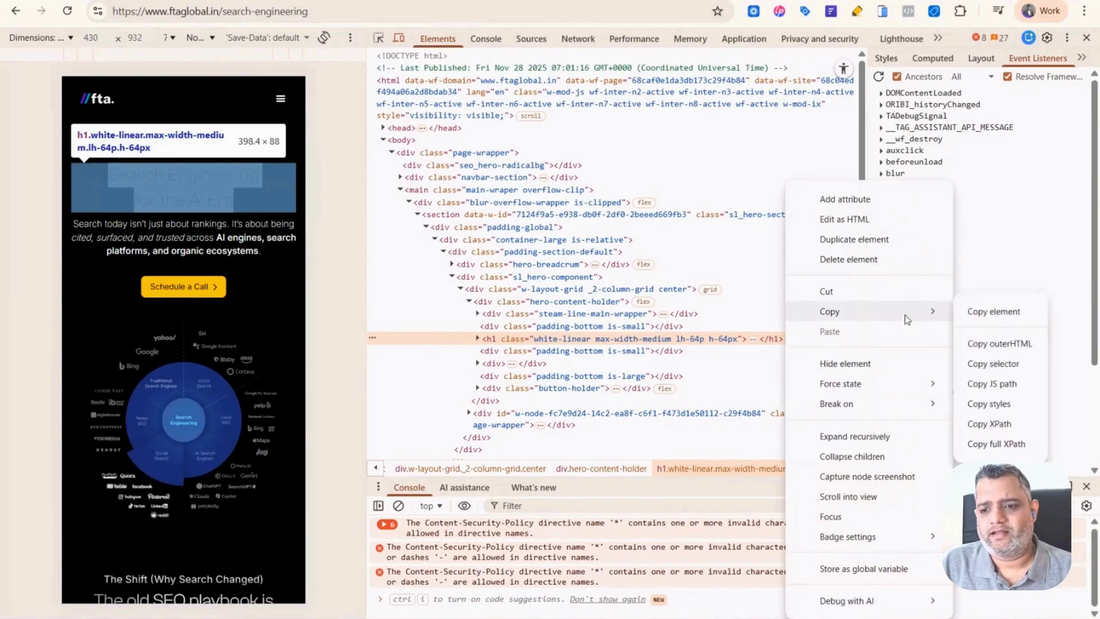
click(1020, 364)
Return to the new rule and paste the headline's copied selector as its CSS selector.
key(ctrl+Tab)
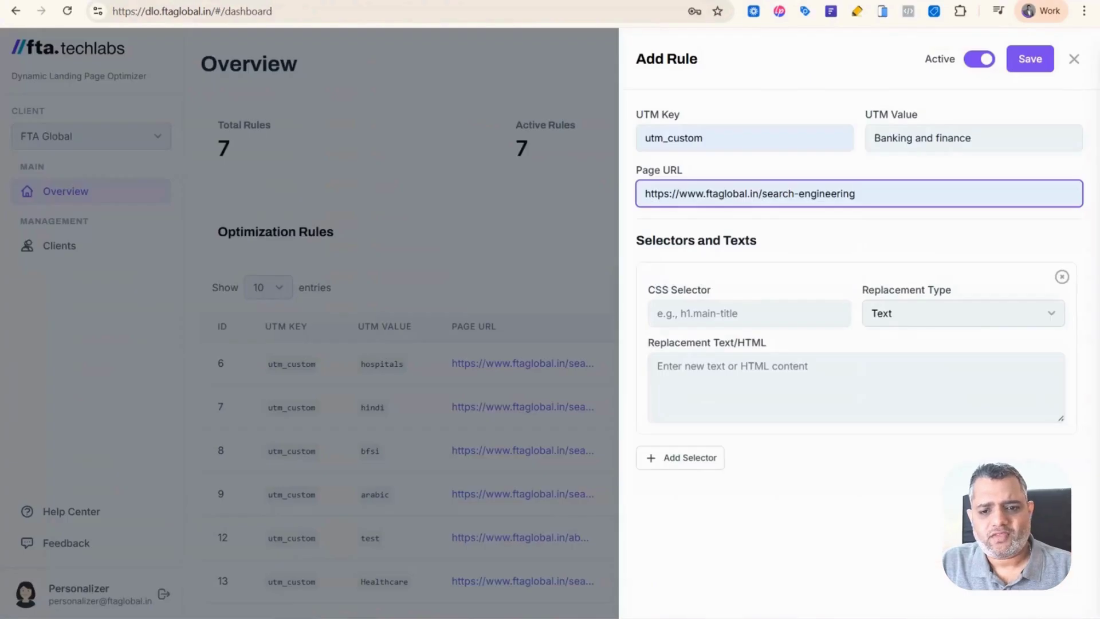
click(671, 313)
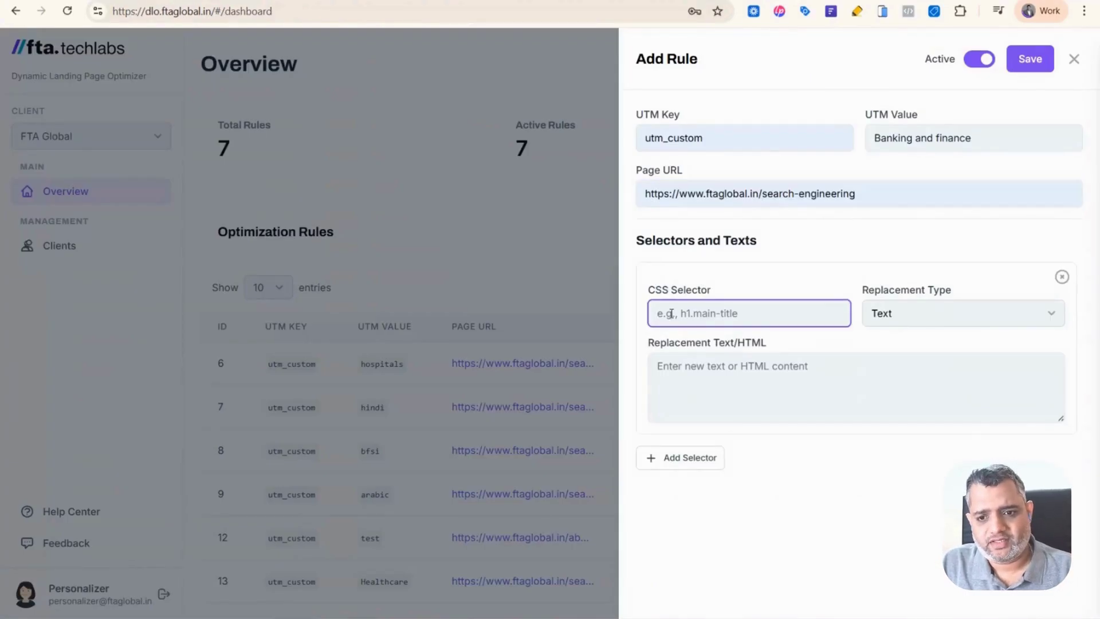
key(ctrl+v)
Copy the page's headline, enter "Search Engineering for Banking and Finance Sector" as the replacement text, and keep the replacement type as Text.
click(751, 376)
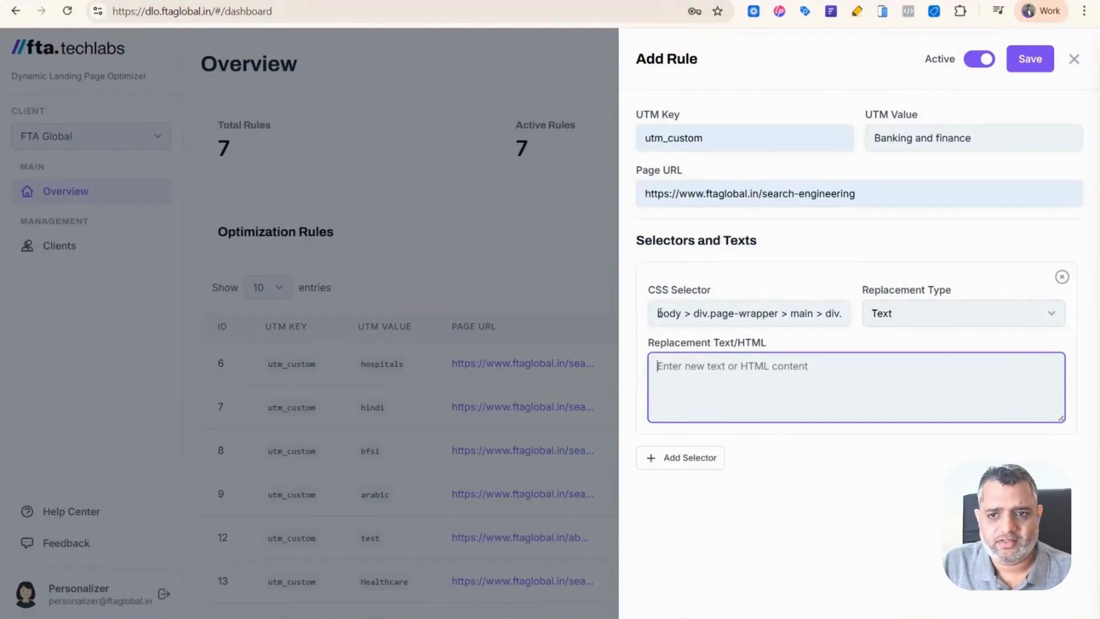
key(alt+Tab)
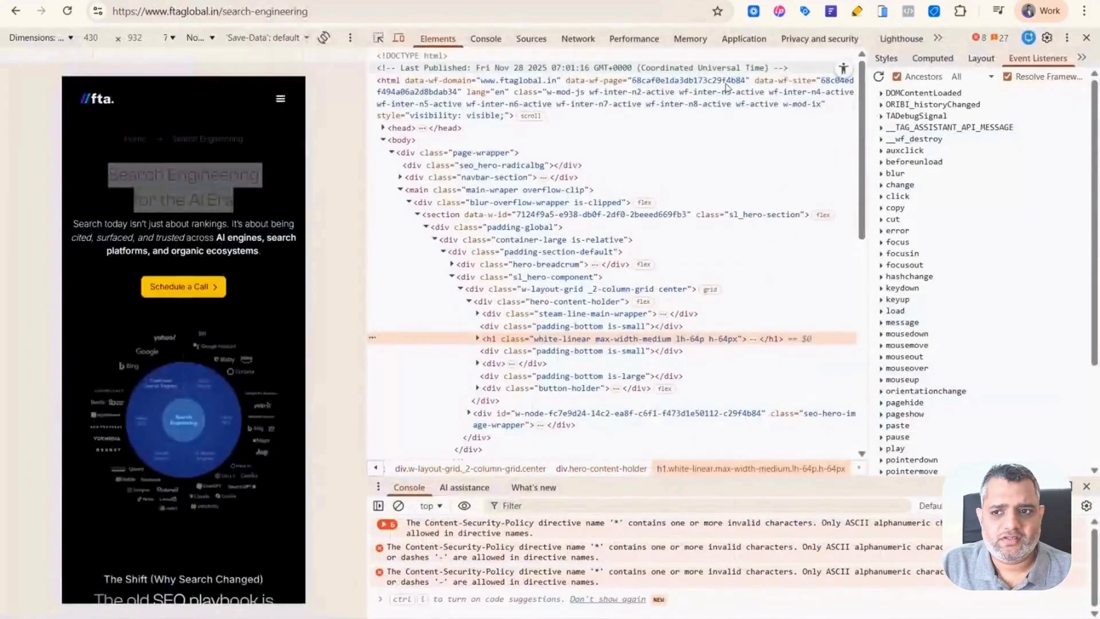
click(1085, 39)
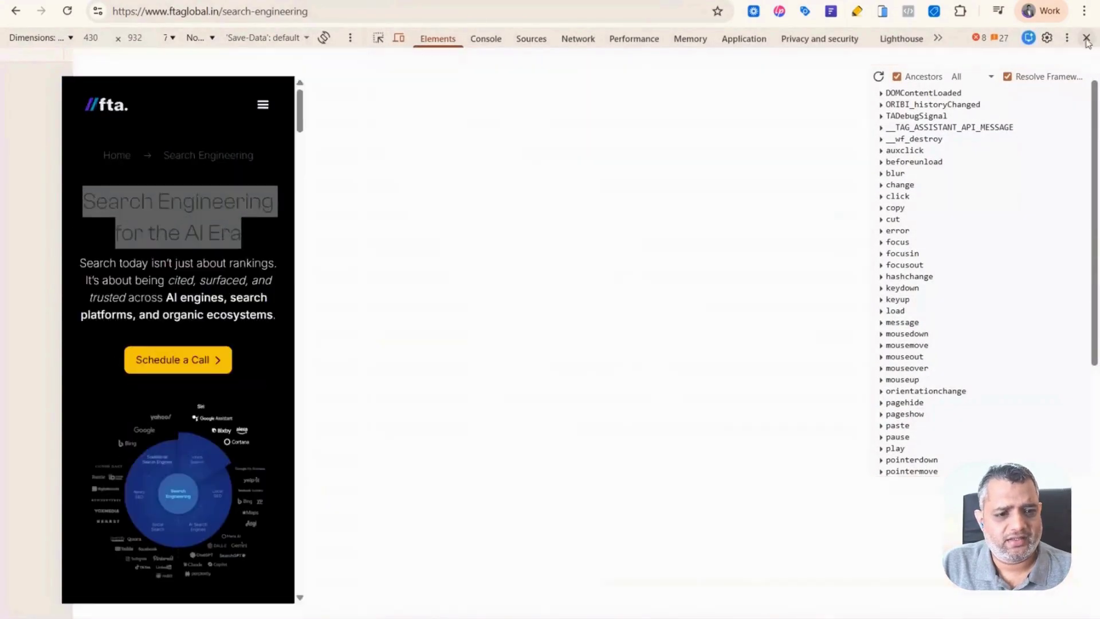
right_click(199, 240)
click(241, 258)
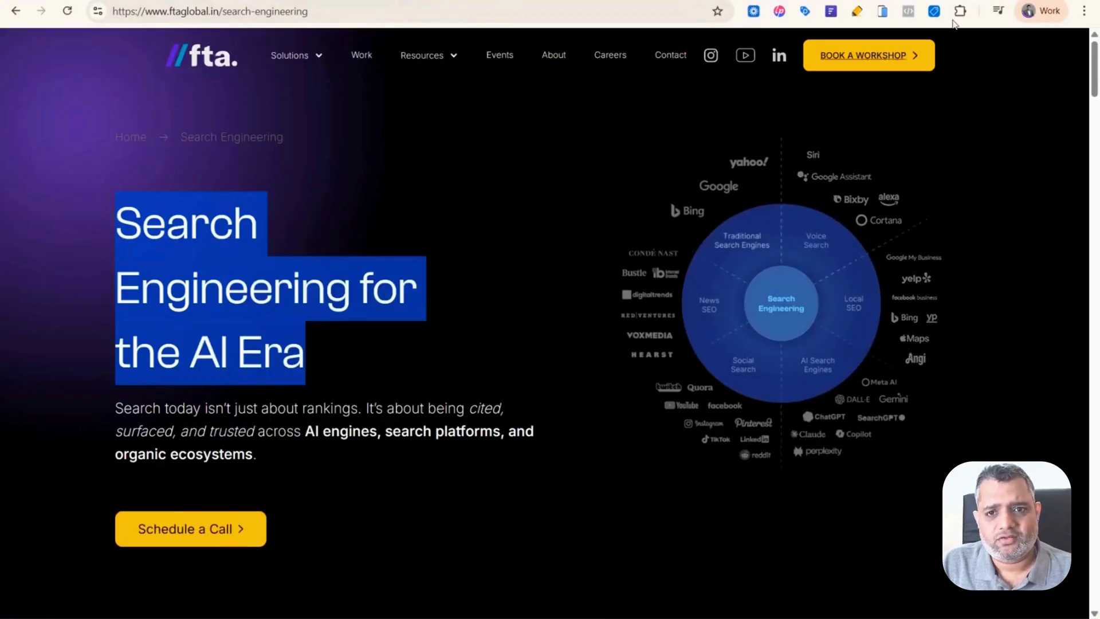
key(alt+Tab)
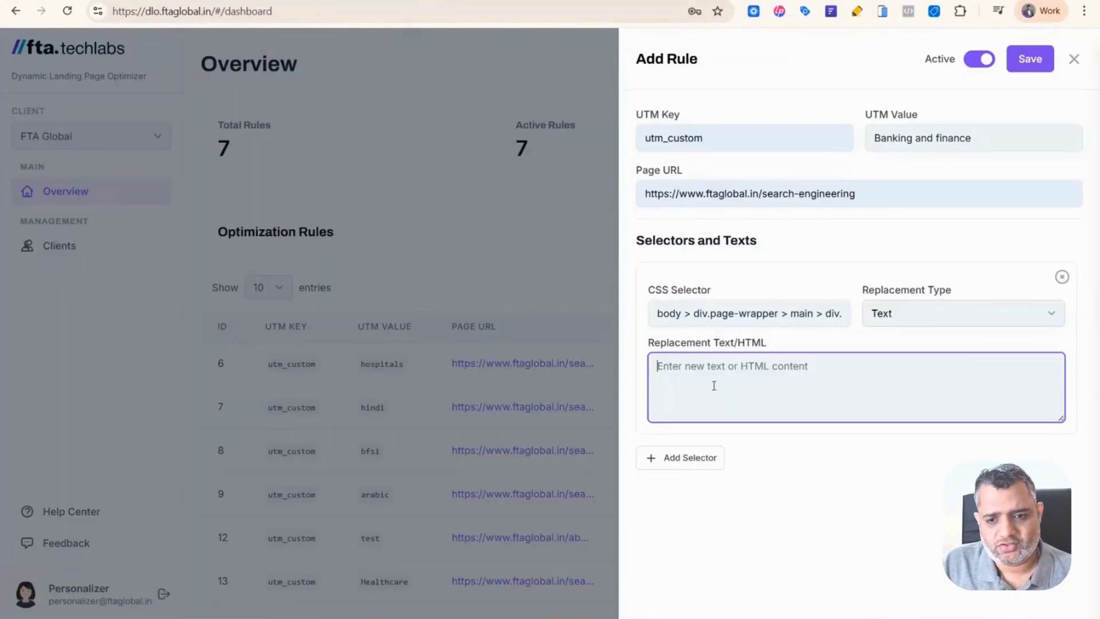
key(ctrl+v)
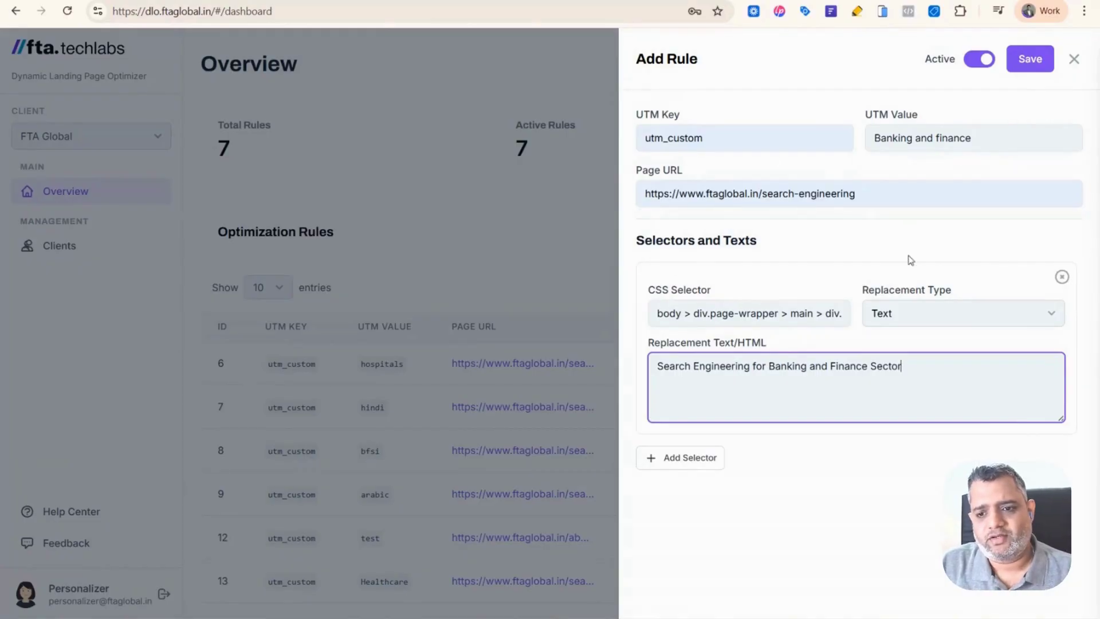
click(934, 315)
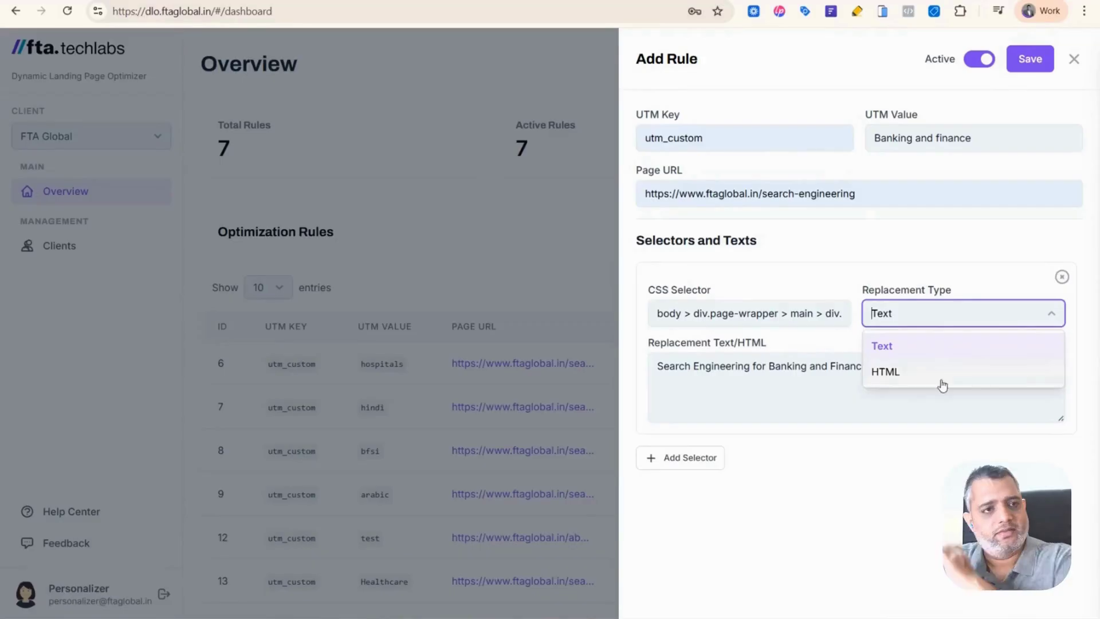
click(978, 355)
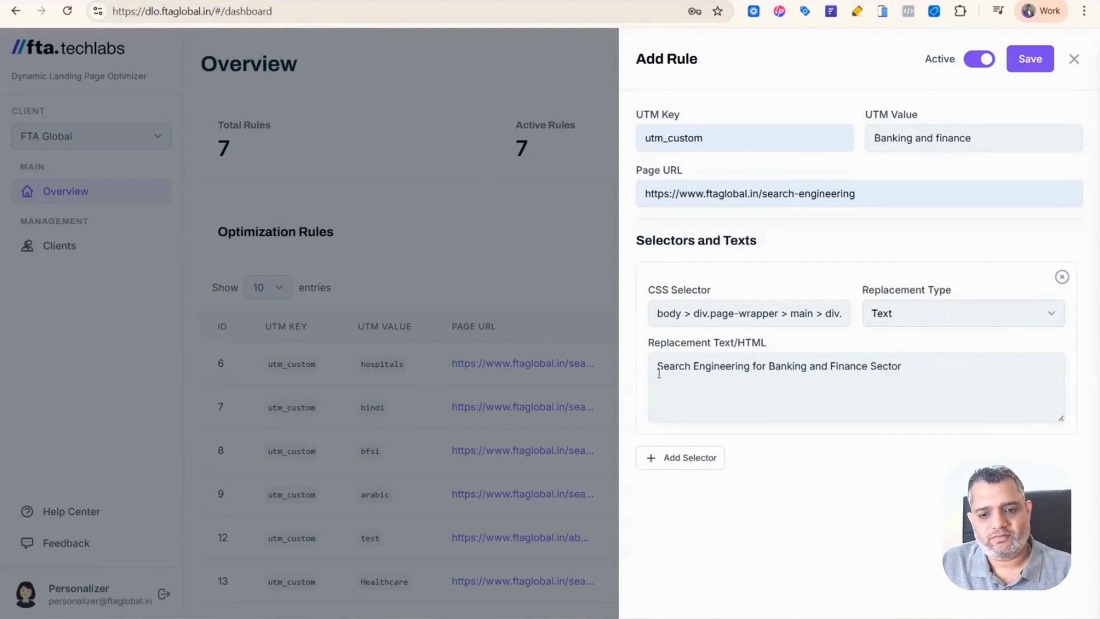
Review the rule's UTM key, UTM value, CSS selector and replacement text.
drag(658, 372, 938, 373)
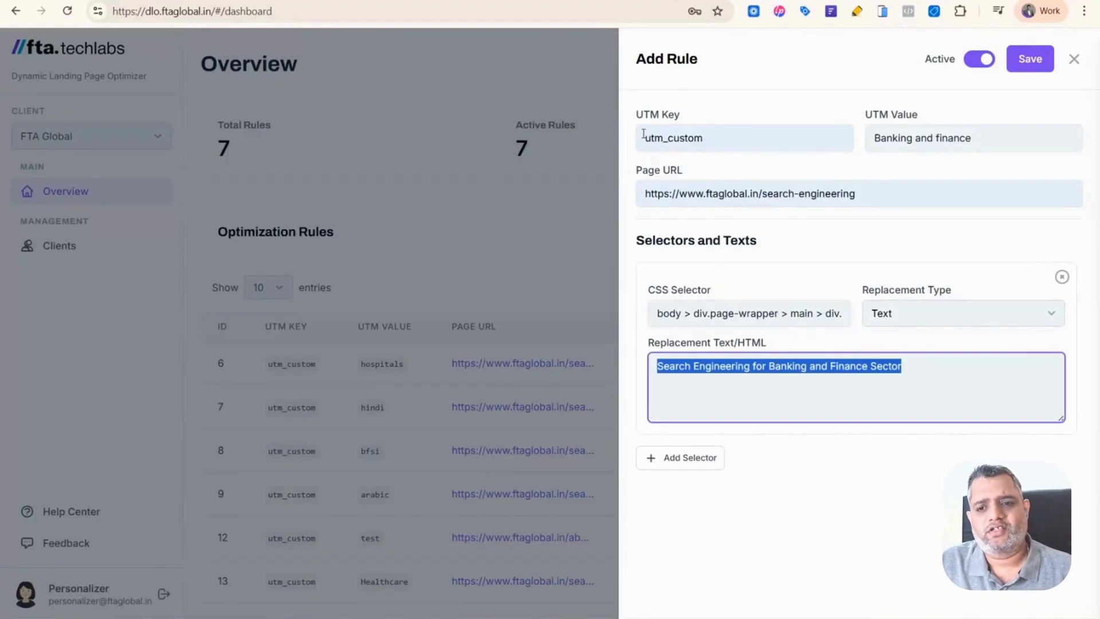
drag(643, 135, 770, 139)
drag(880, 139, 1010, 157)
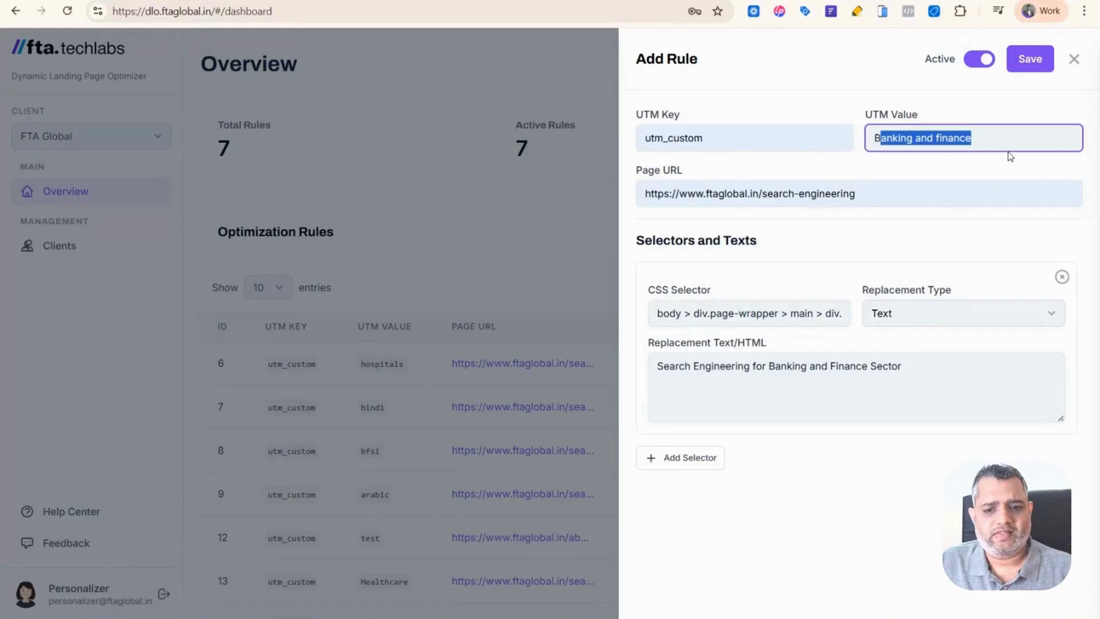
click(670, 316)
drag(660, 370, 983, 342)
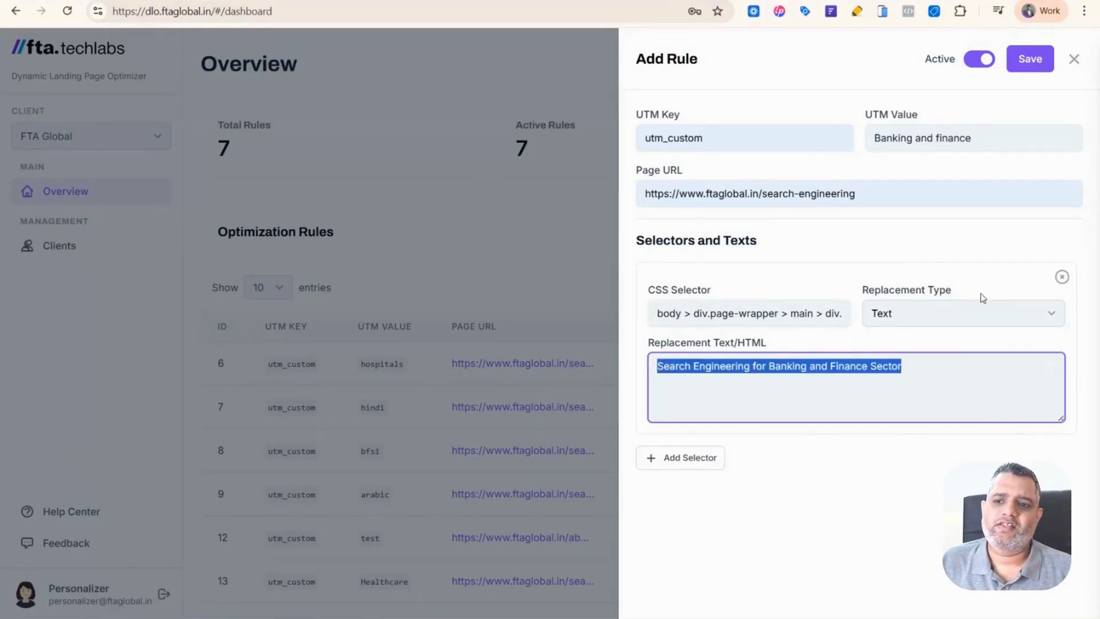
Save the new rule and highlight its UTM key and value in the optimization rules list.
click(1026, 59)
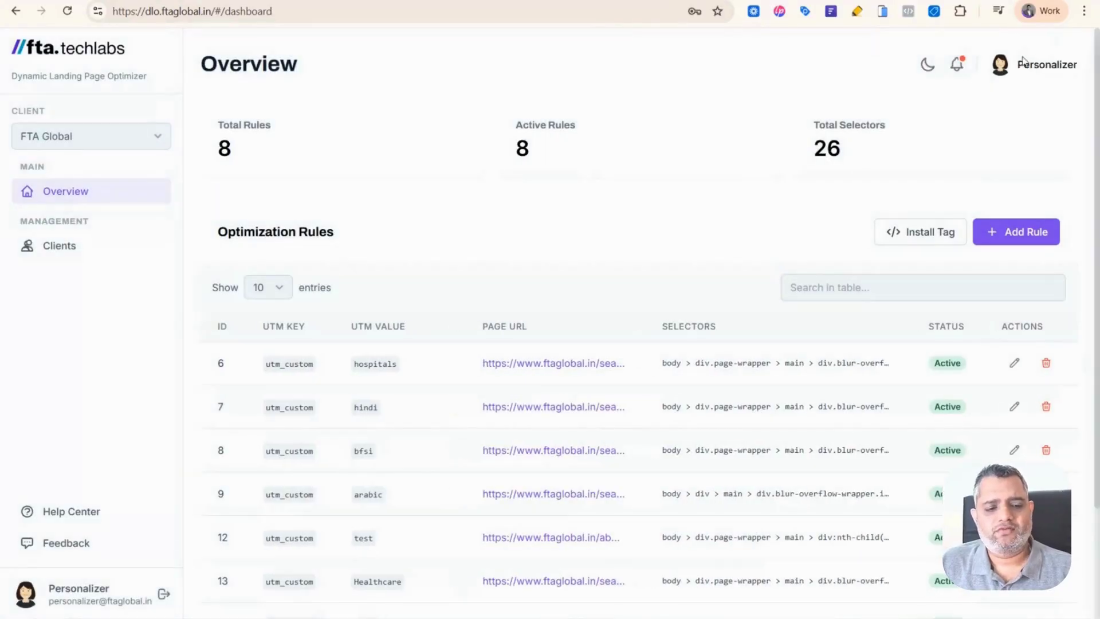
scroll(738, 310, down, 3)
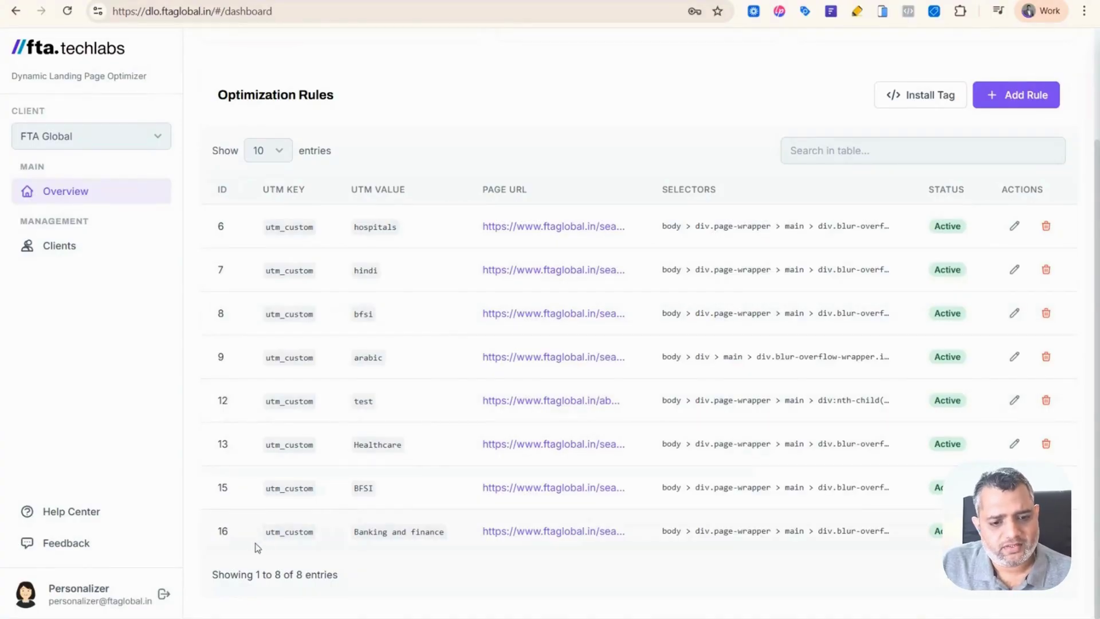
drag(257, 547, 462, 539)
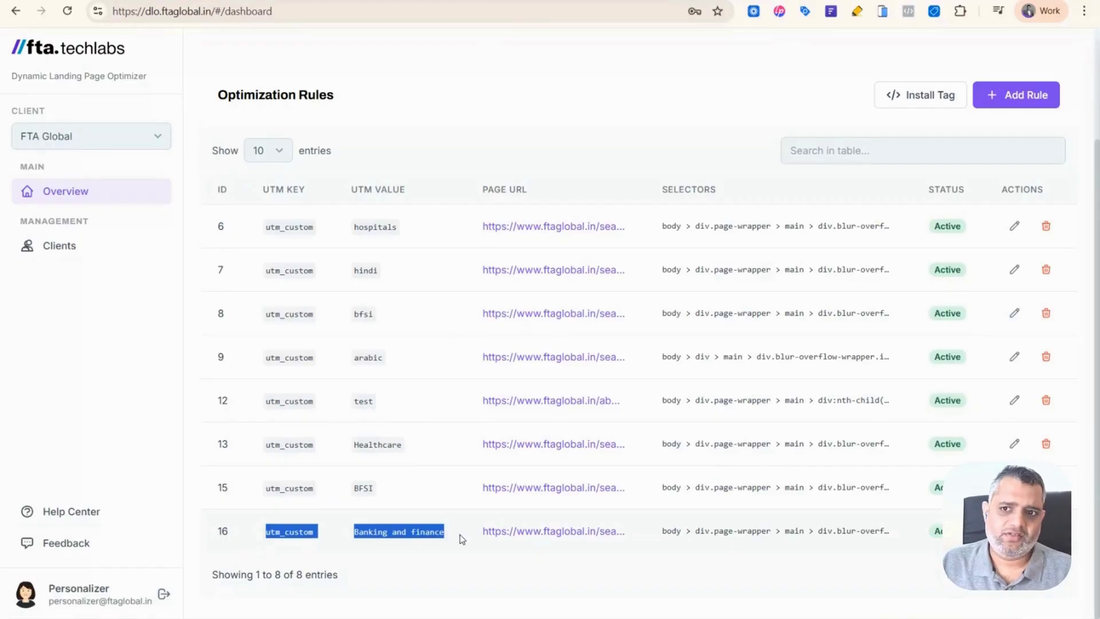
Append ?utm_custom=bankingandfinance to the Search Engineering page's web address.
key(ctrl+Tab)
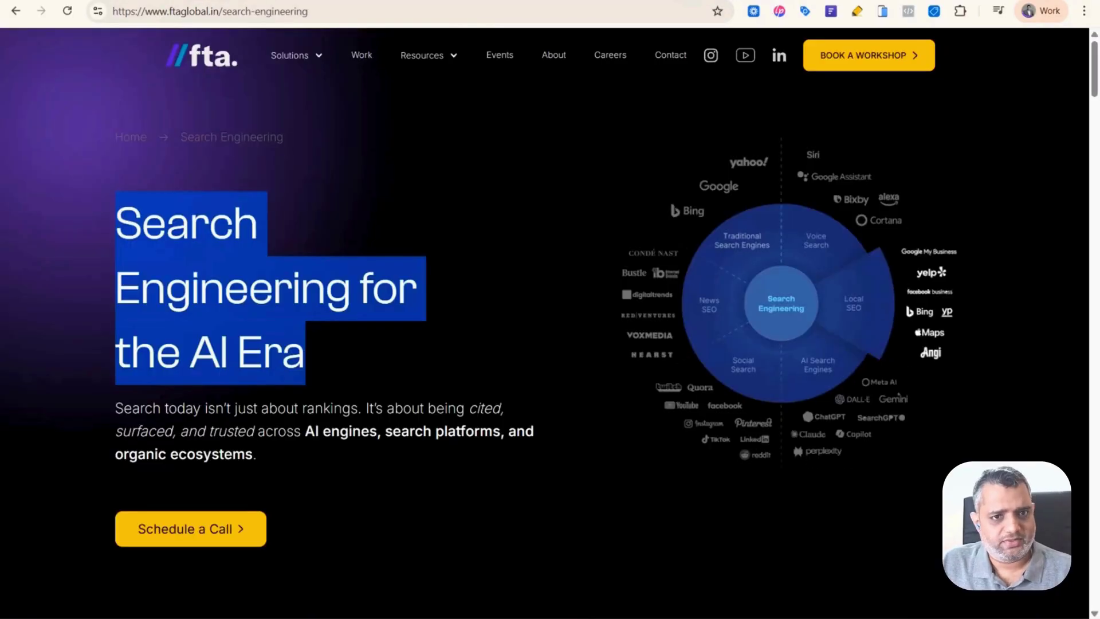
click(391, 9)
click(391, 10)
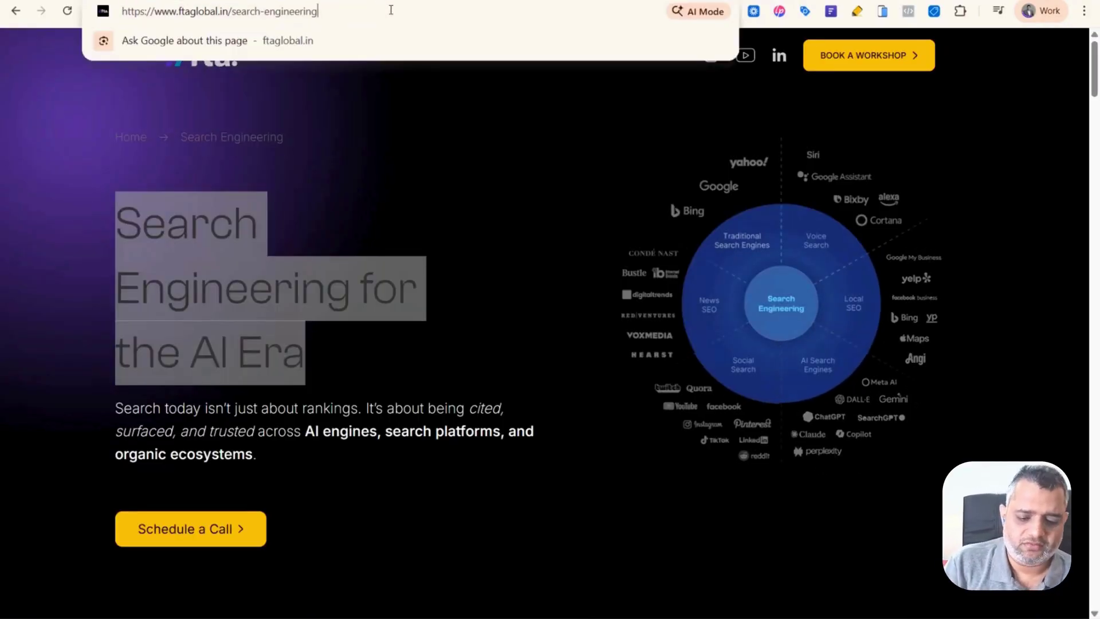
text(?utm)
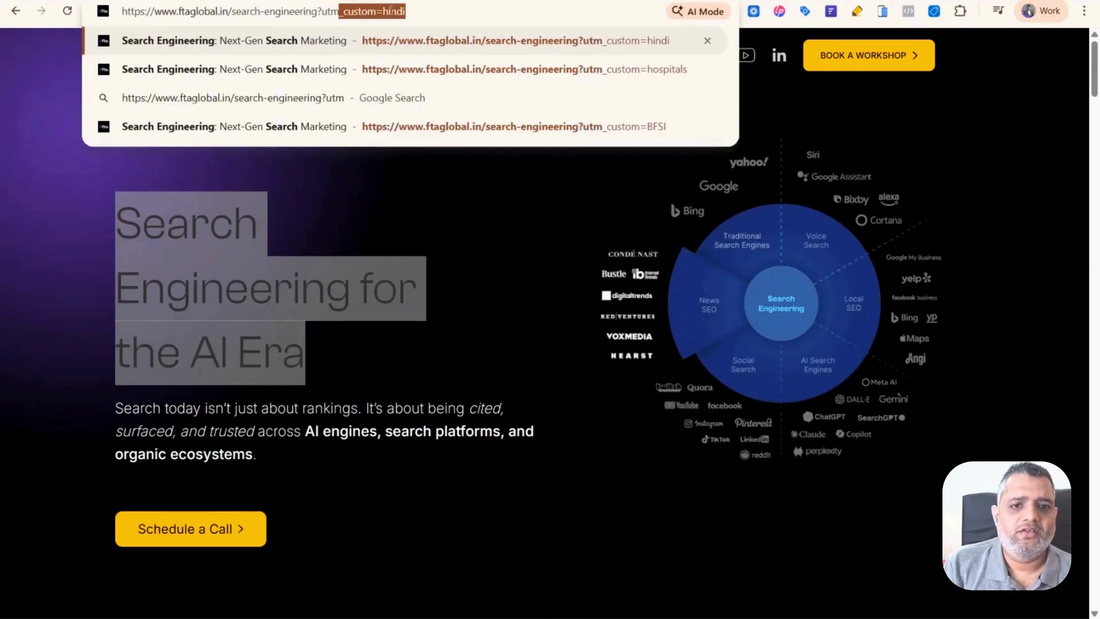
text(_custom=)
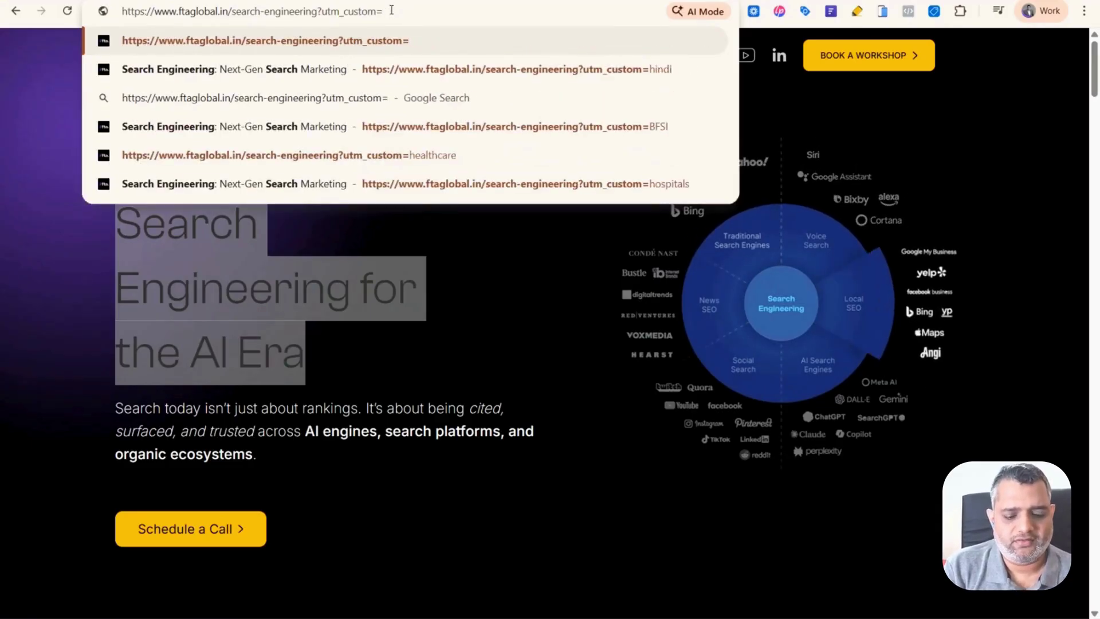
text(bankingandfinance)
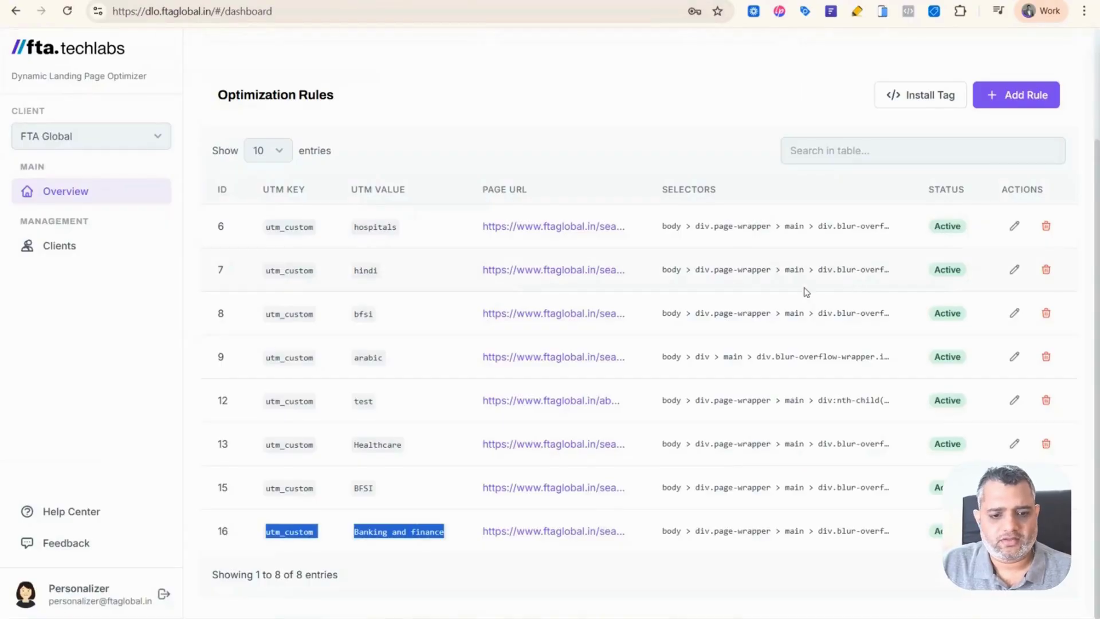
Copy the Banking and finance UTM value from rule 16 in the optimization rules list.
right_click(429, 532)
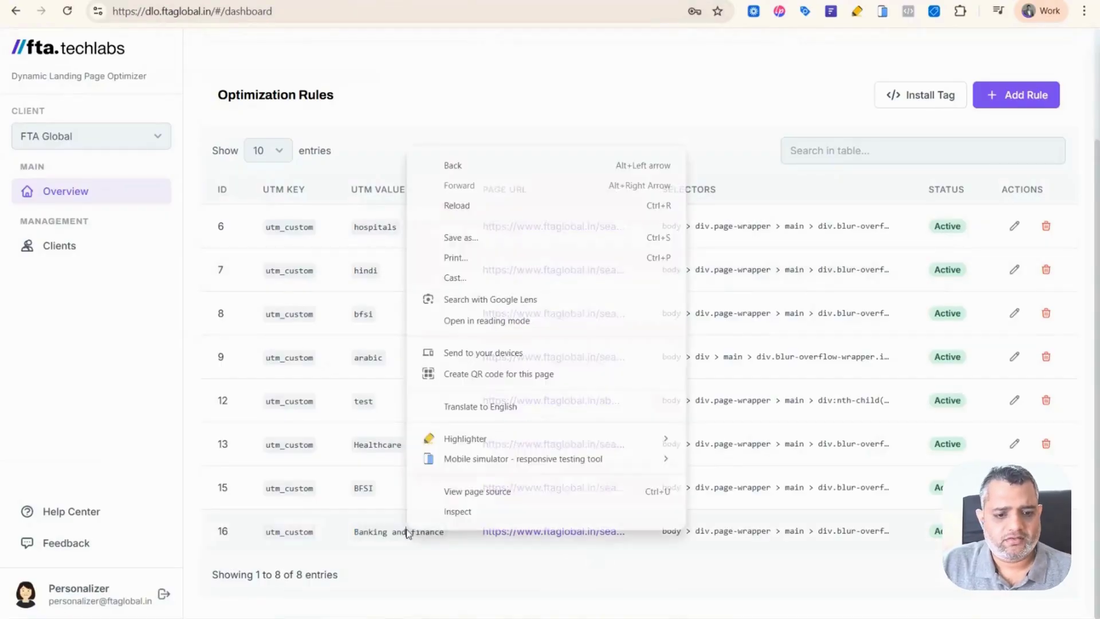
click(387, 530)
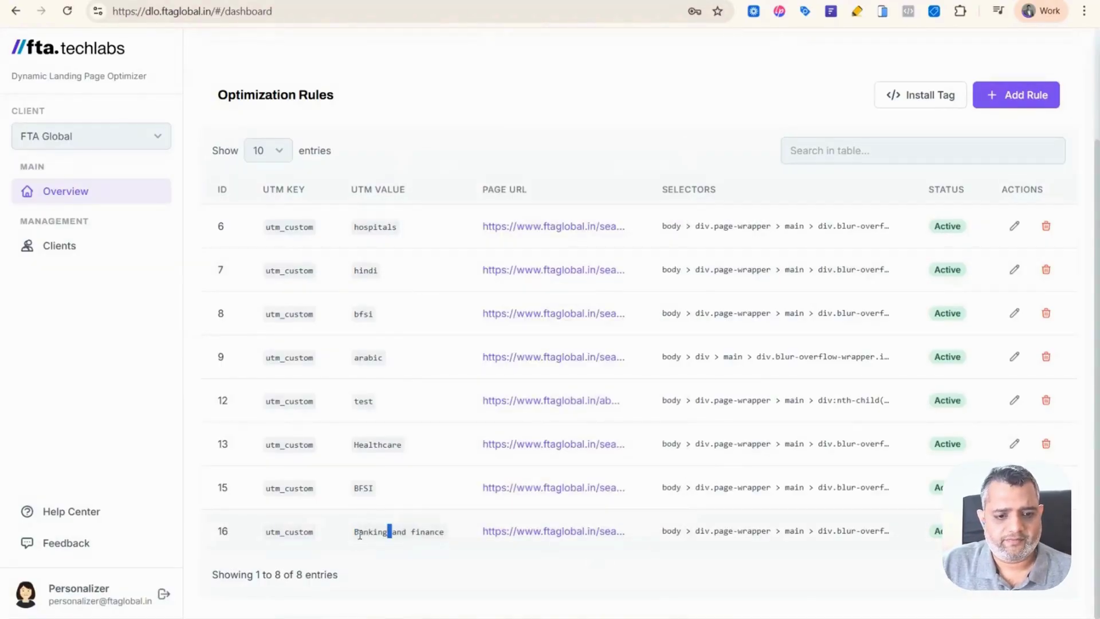
drag(357, 535, 456, 539)
key(ctrl+c)
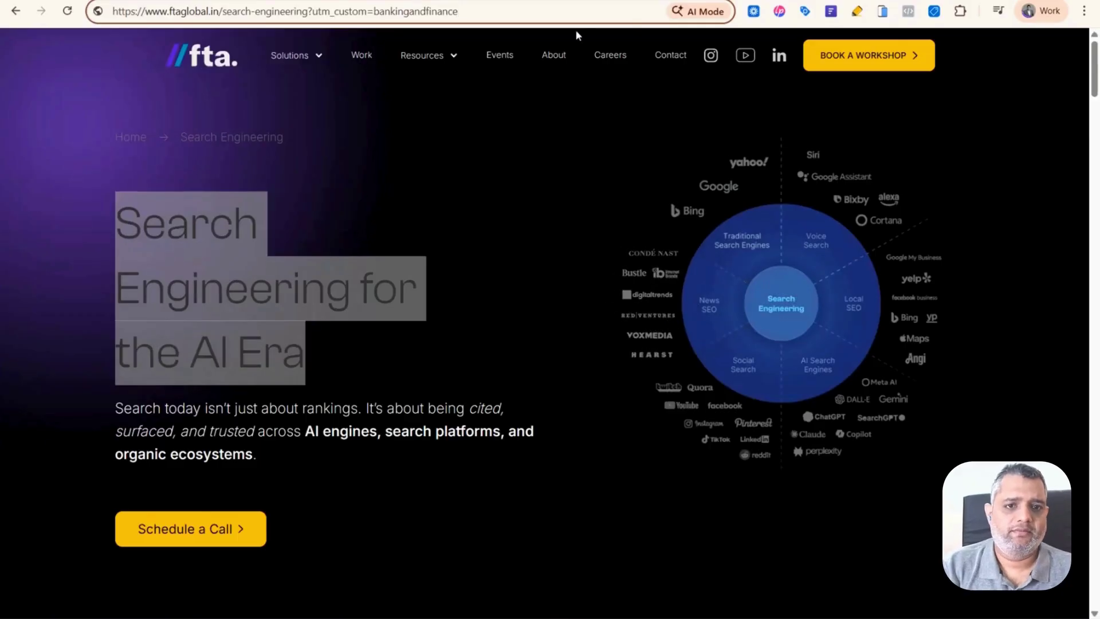
Replace the utm_custom value in the Search Engineering page's address with "Banking and finance" and load the page.
key(ctrl+l)
key(End)
key(BackSpace)
key(BackSpace)
key(BackSpace)
key(BackSpace)
key(BackSpace)
key(BackSpace)
key(BackSpace)
key(BackSpace)
key(BackSpace)
key(BackSpace)
key(BackSpace)
key(BackSpace)
key(BackSpace)
key(BackSpace)
key(BackSpace)
key(BackSpace)
key(BackSpace)
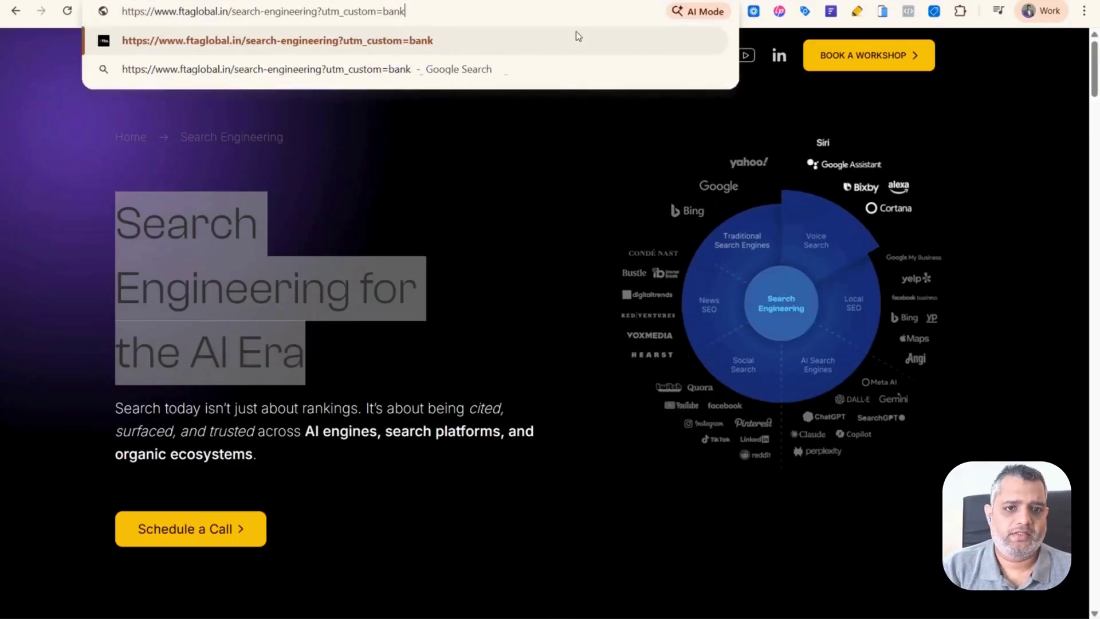
key(ctrl+v)
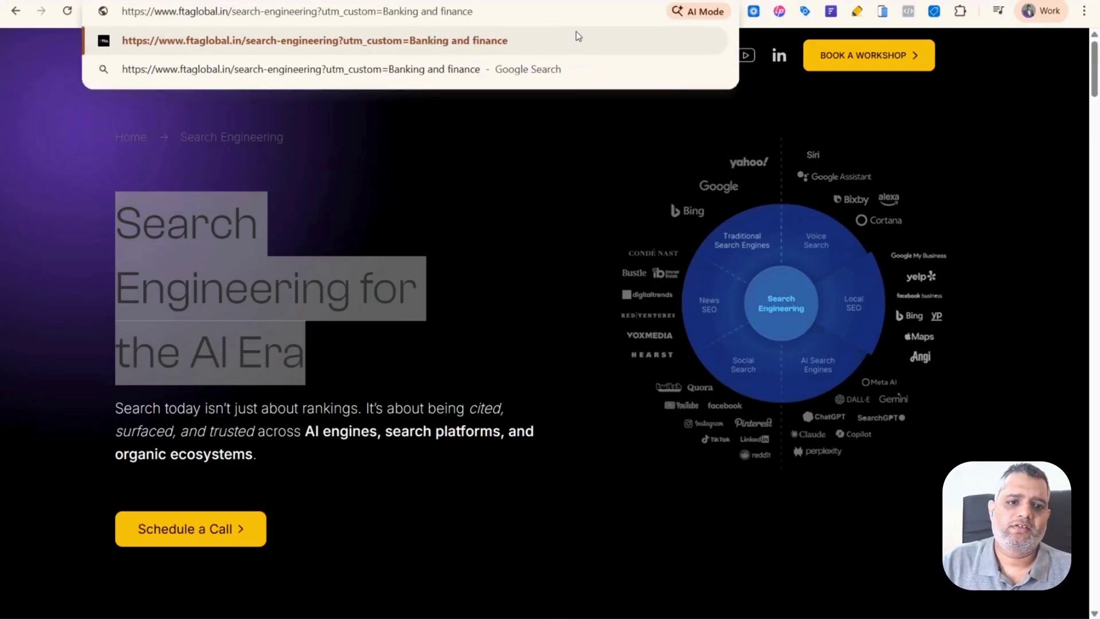
key(Return)
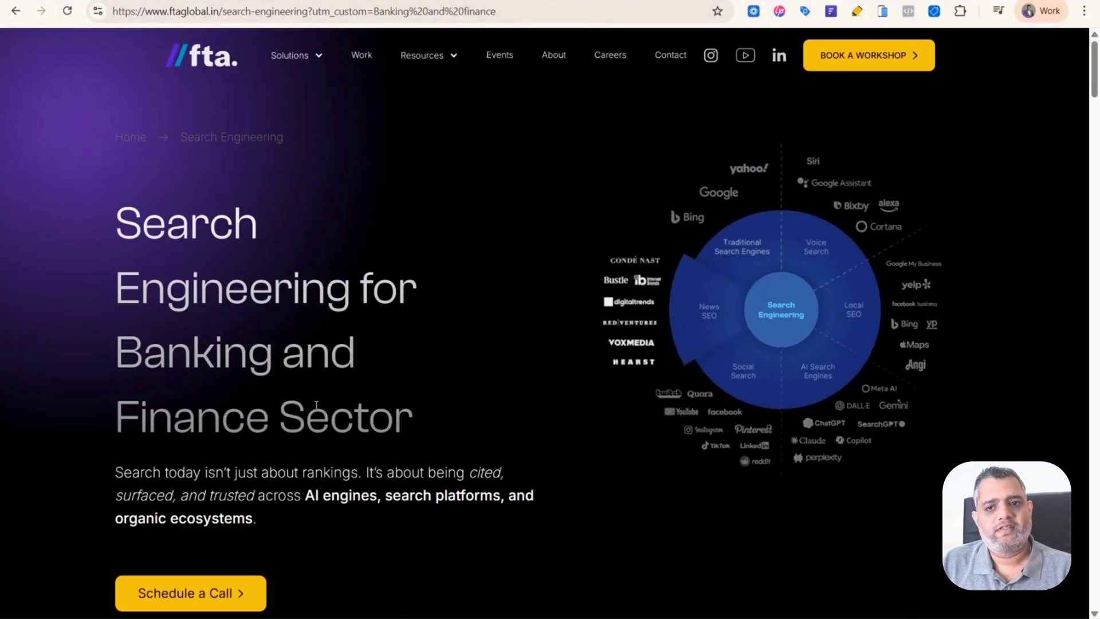
Inspect the hero section's Schedule a Call button and copy the CSS selector of its text element.
scroll(369, 423, down, 2)
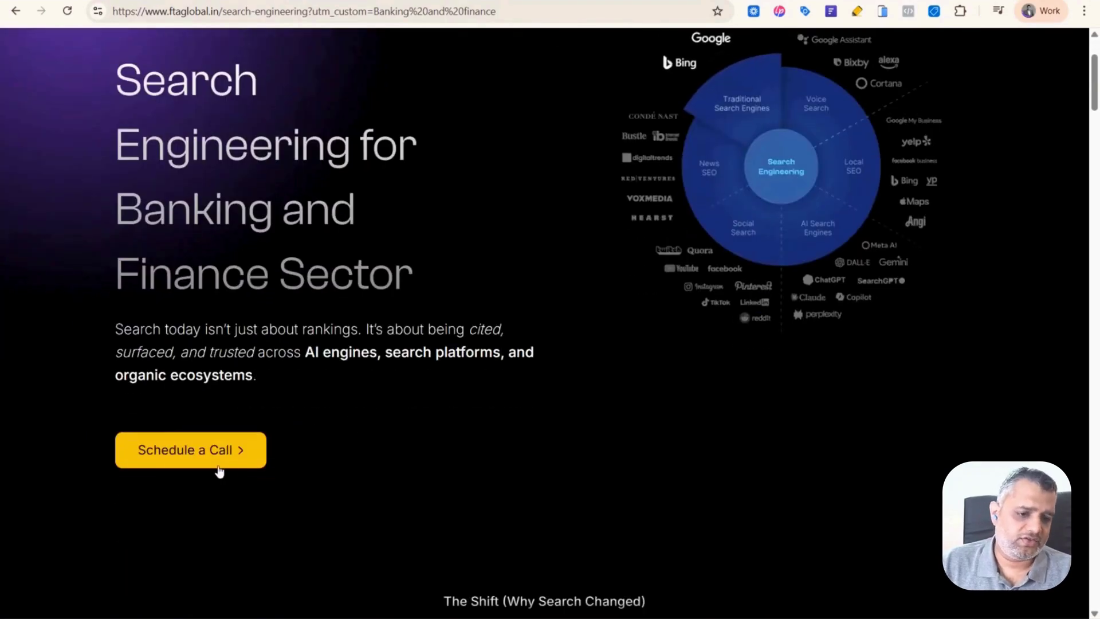
right_click(200, 454)
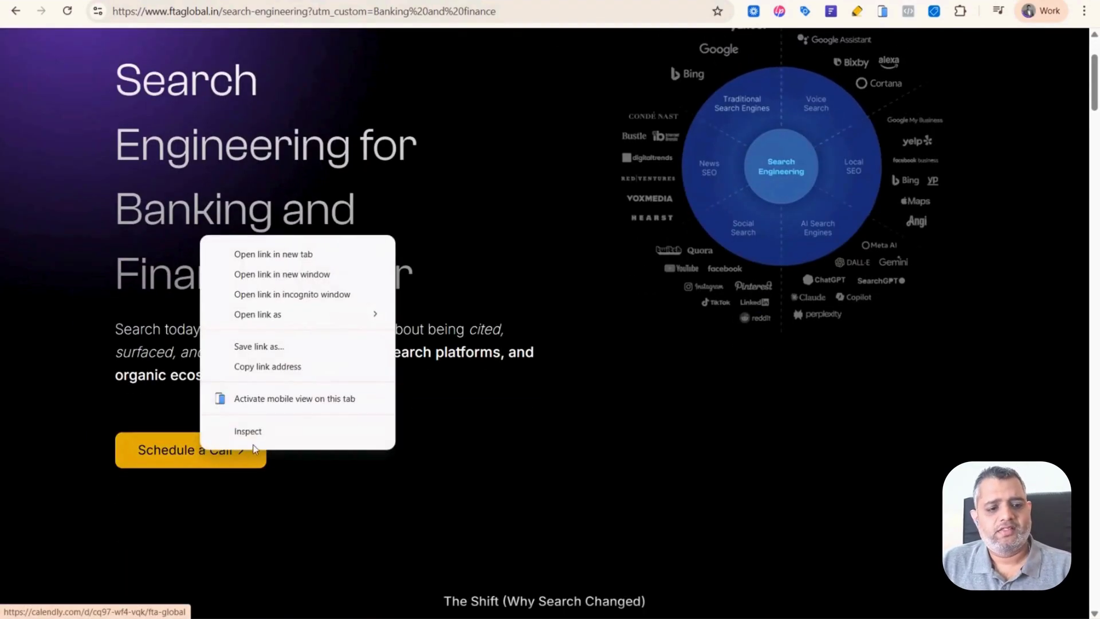
key(Escape)
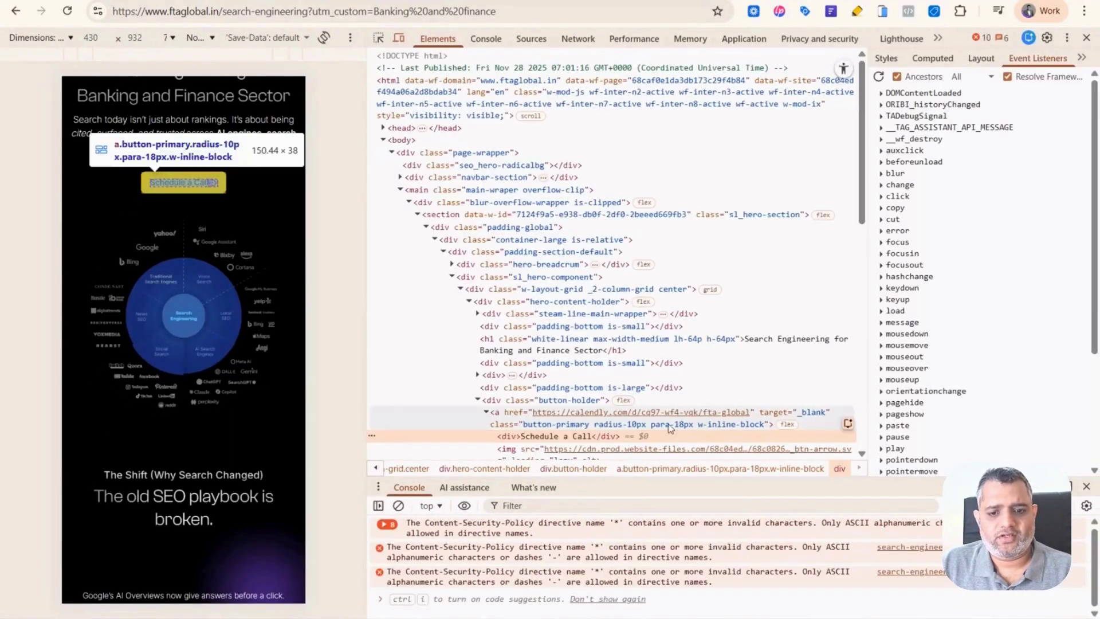
right_click(675, 440)
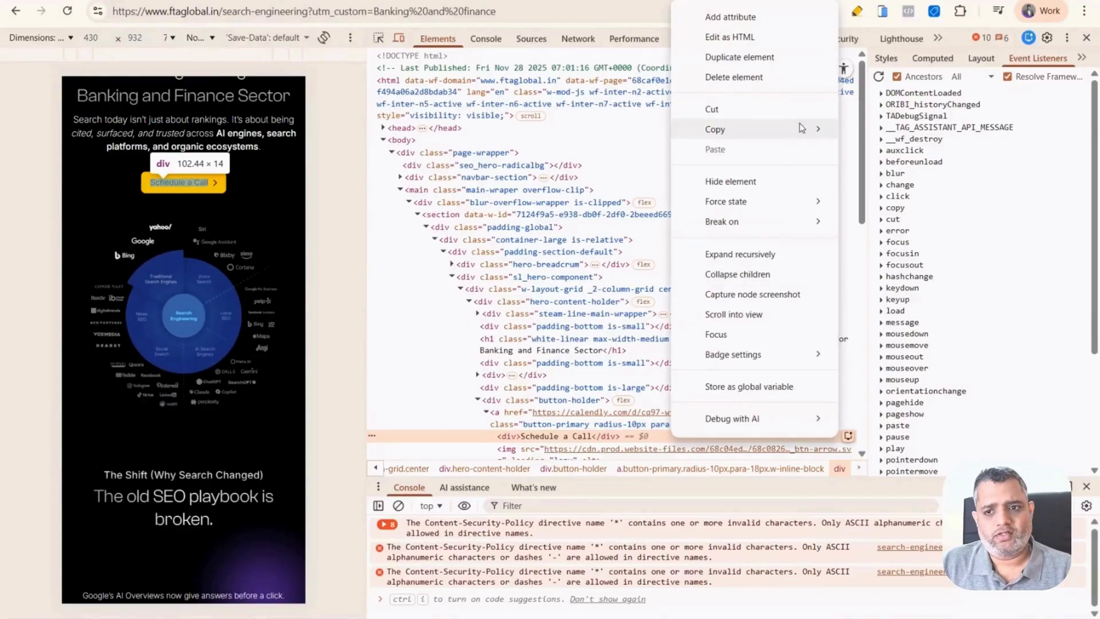
mouse_move(819, 130)
click(883, 184)
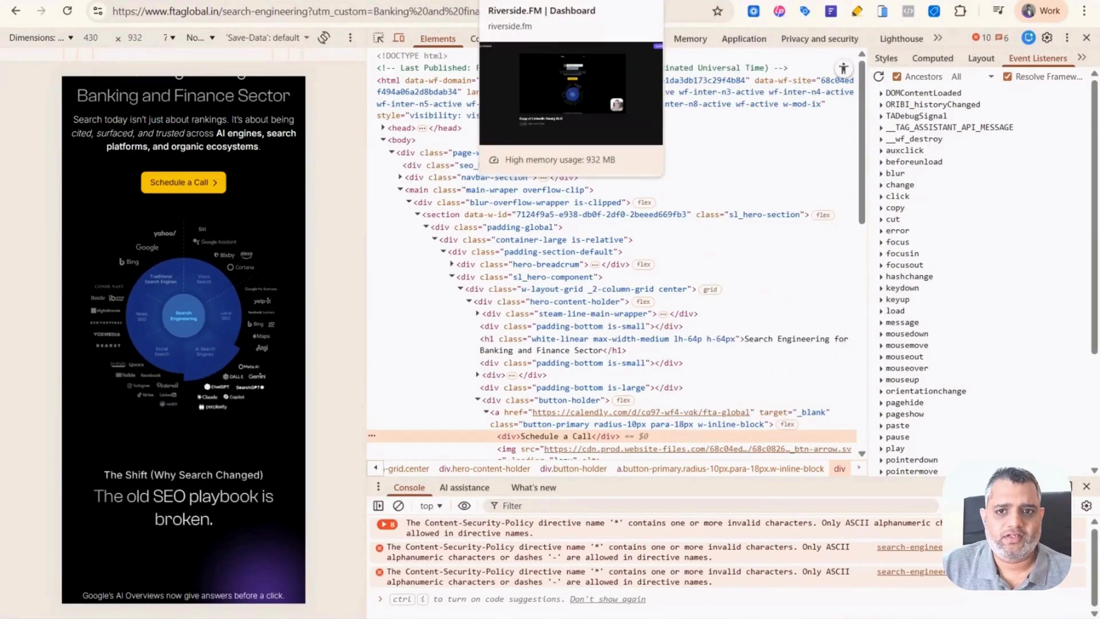
In the optimizer dashboard, open the Banking and finance rule for editing and add a second selector with the copied button selector.
click(602, 1)
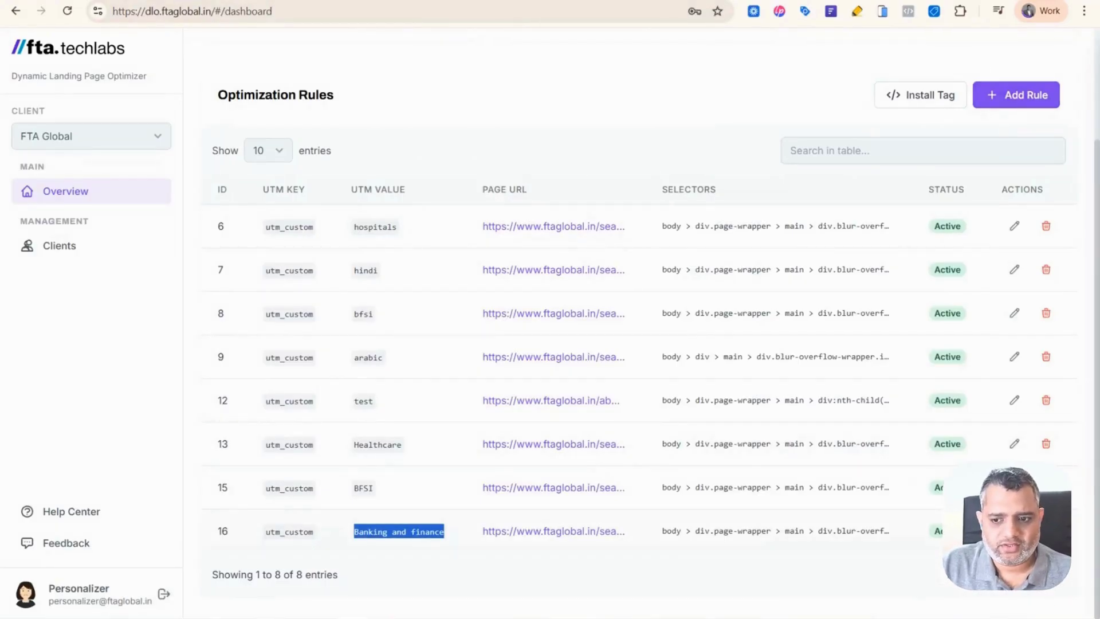
click(1015, 531)
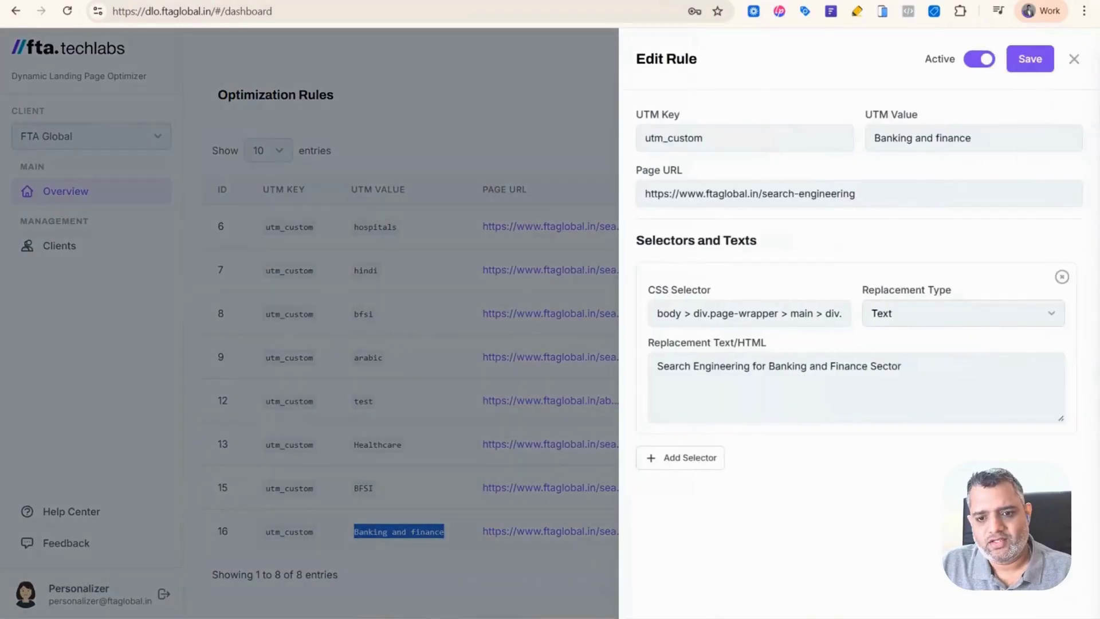
click(709, 464)
click(732, 497)
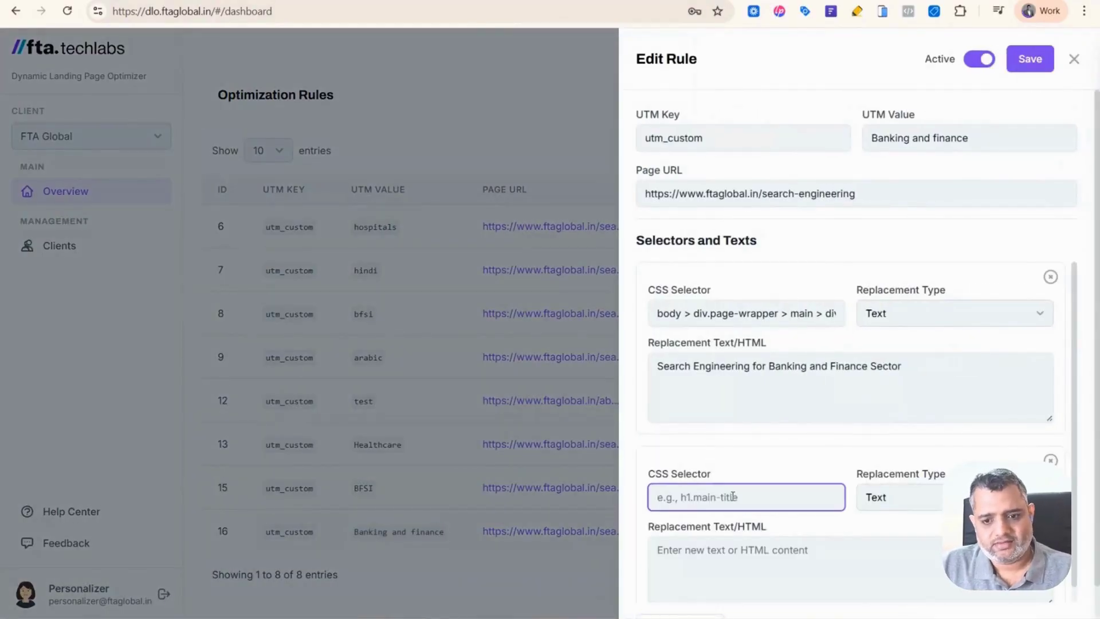
key(ctrl+v)
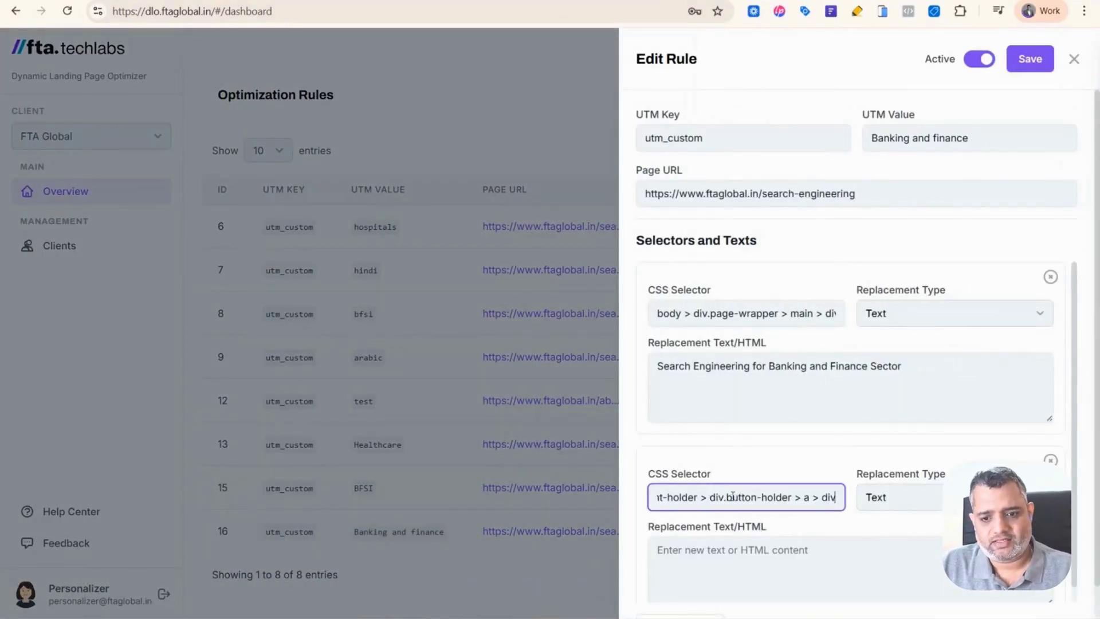
Enter "Schedule a Workshop" as the second selector's replacement text and save the rule.
click(747, 547)
scroll(745, 527, down, 1)
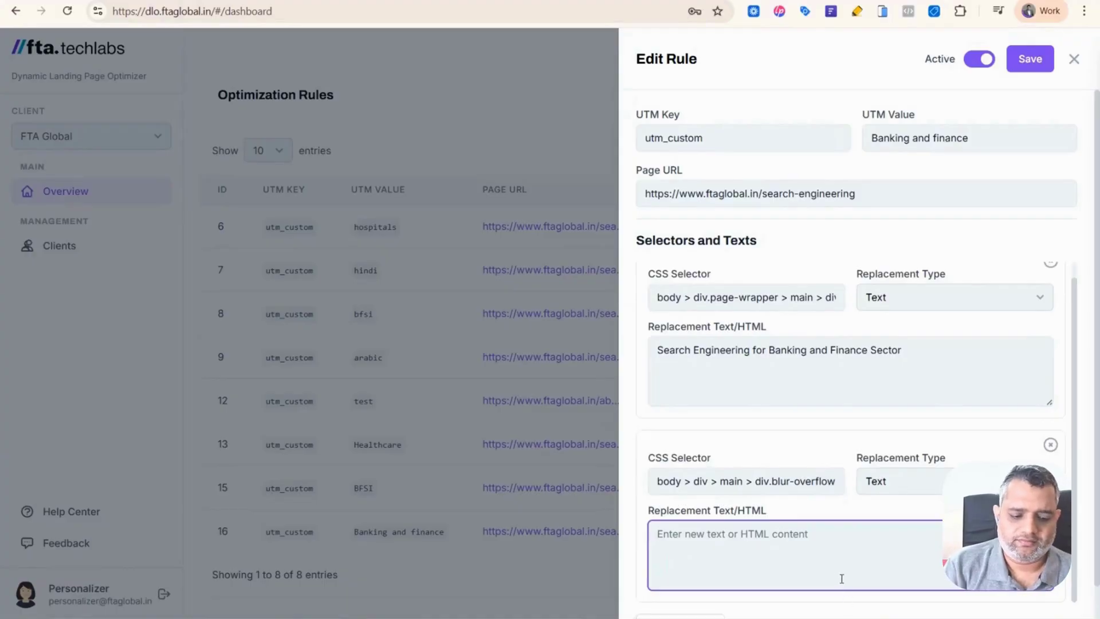
text(Schedule a Workshop)
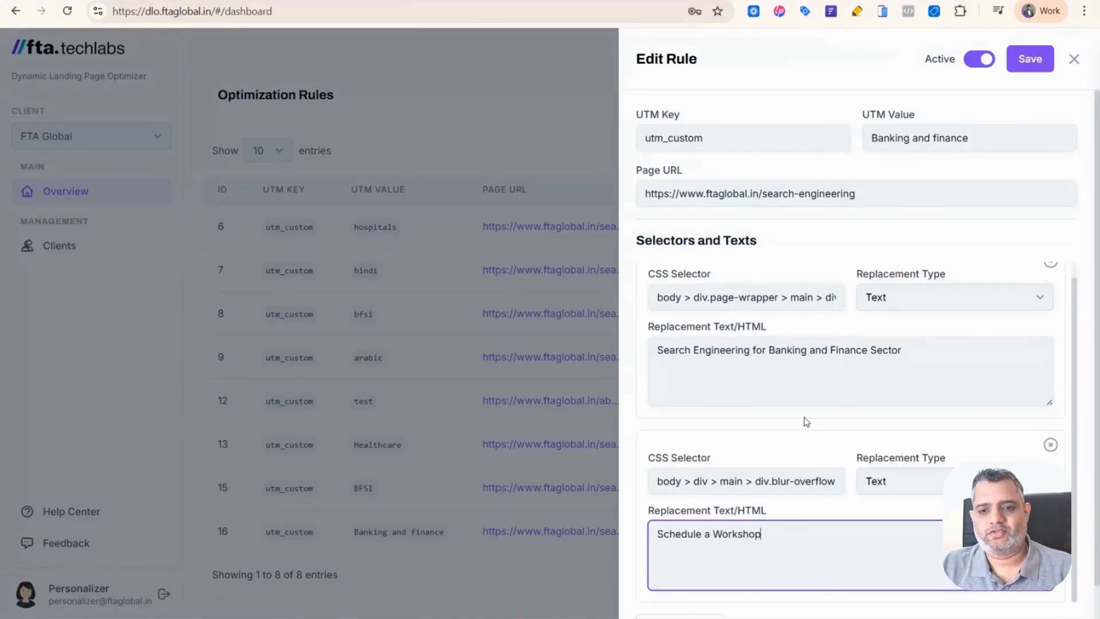
scroll(807, 422, down, 1)
scroll(825, 267, up, 1)
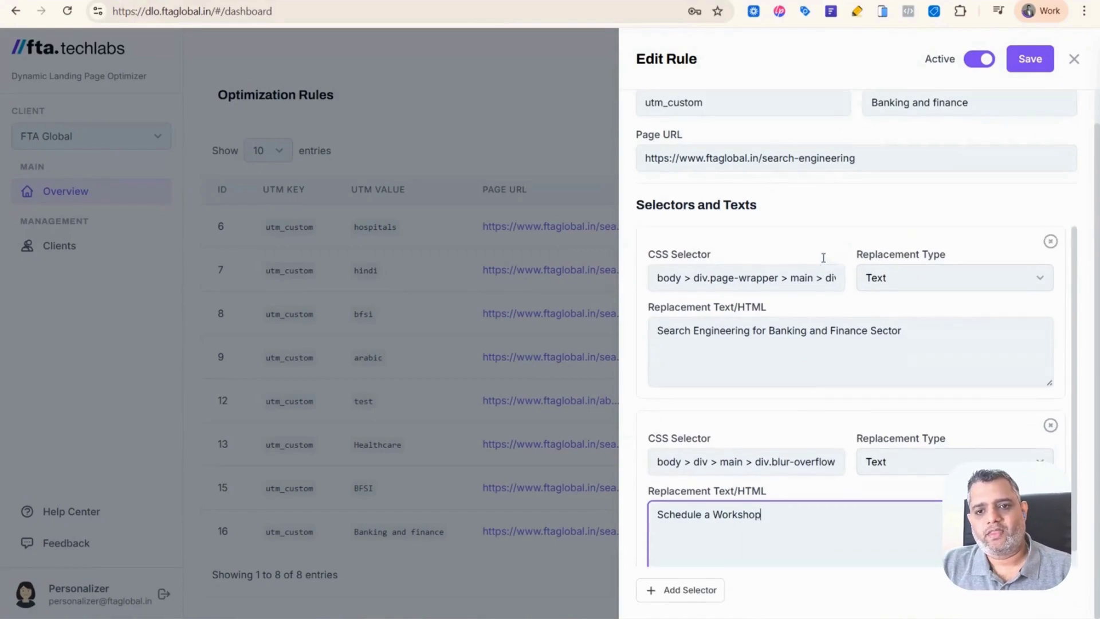
scroll(818, 206, up, 1)
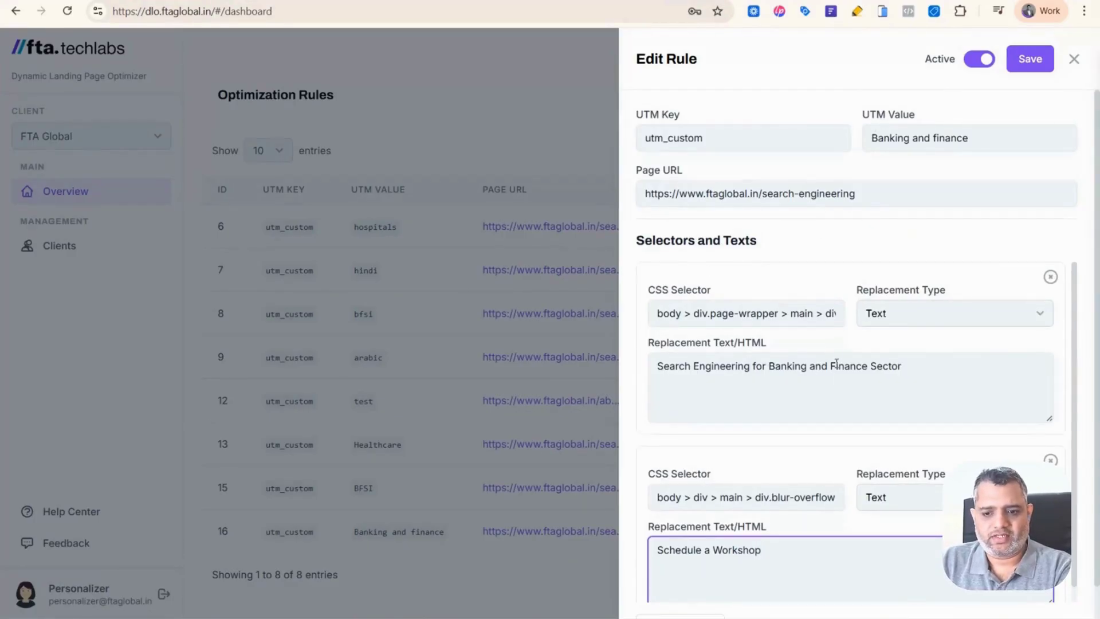
scroll(789, 422, down, 1)
scroll(835, 504, down, 1)
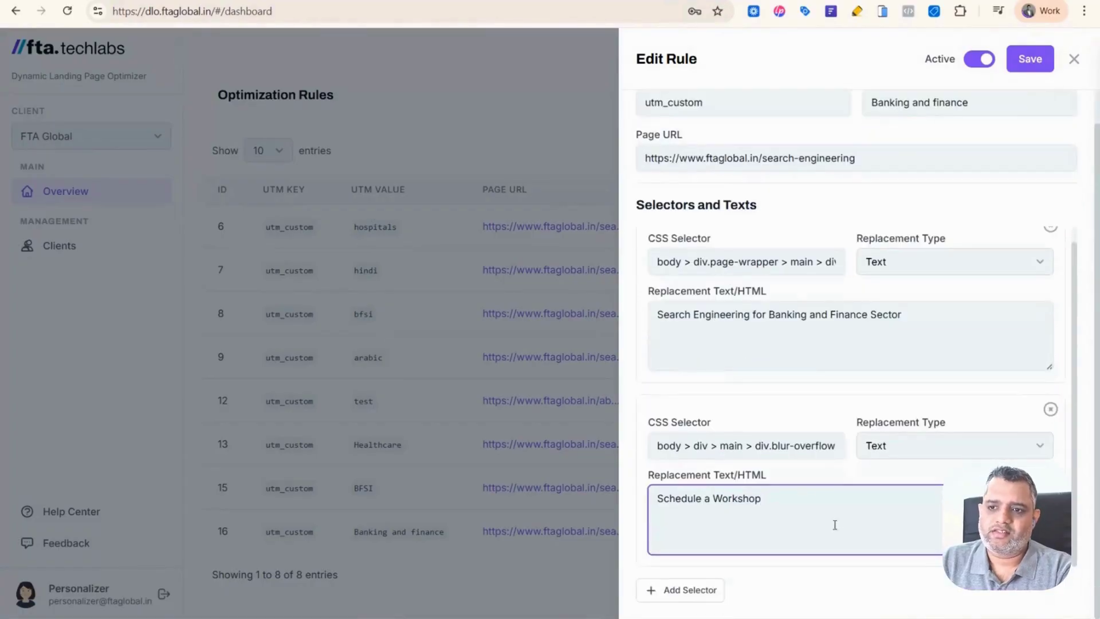
click(1036, 61)
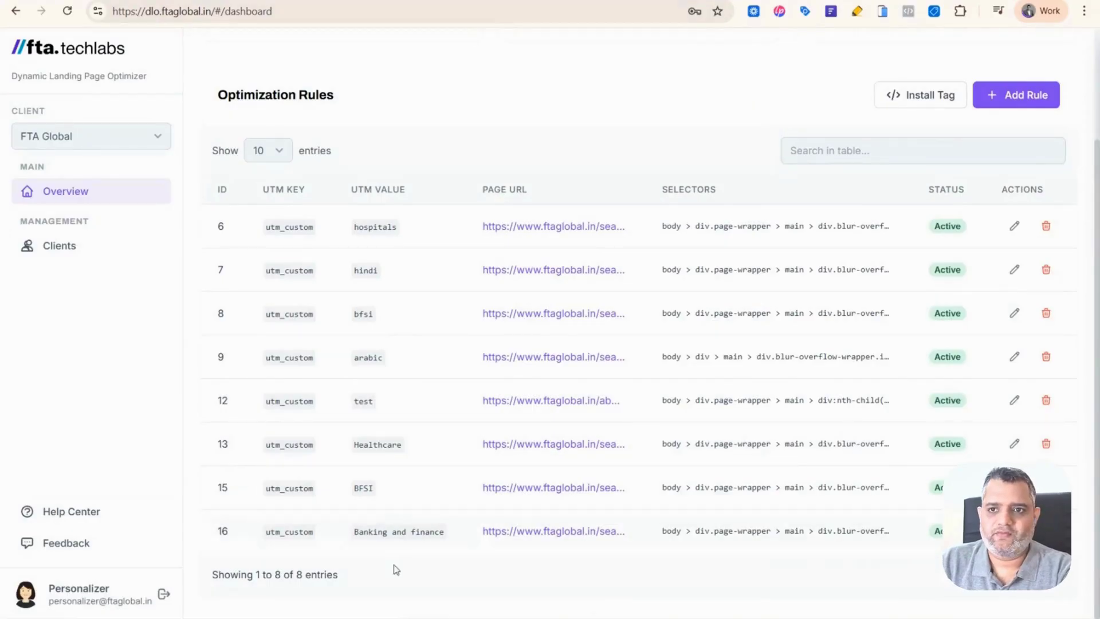
Return to the Search Engineering page, close the developer tools, and reload it to check the hero button's text.
key(alt+Tab)
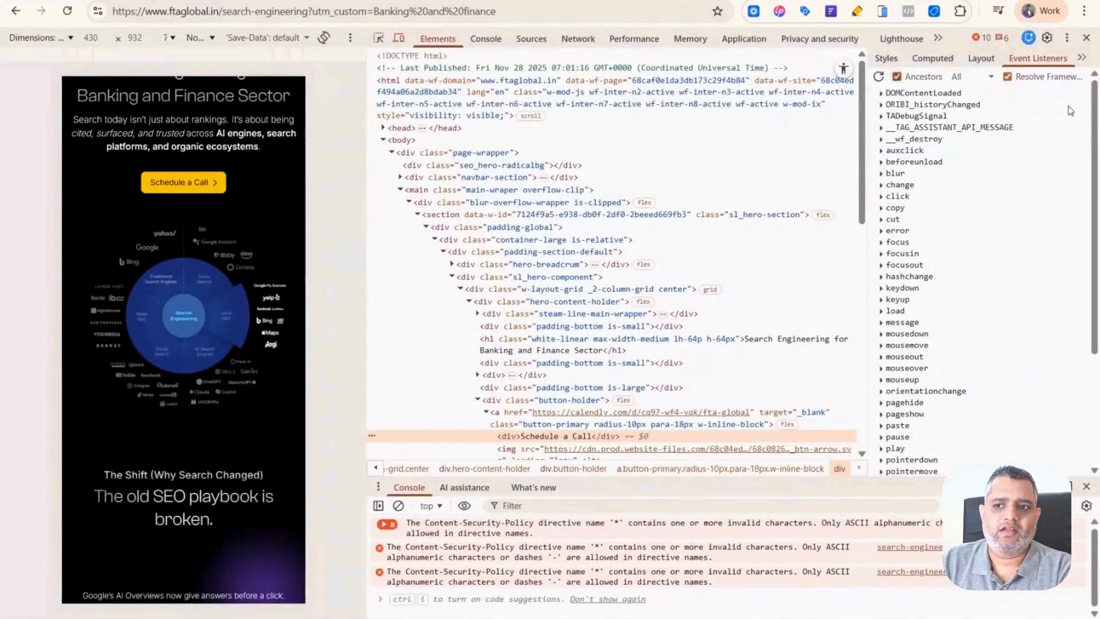
click(1086, 38)
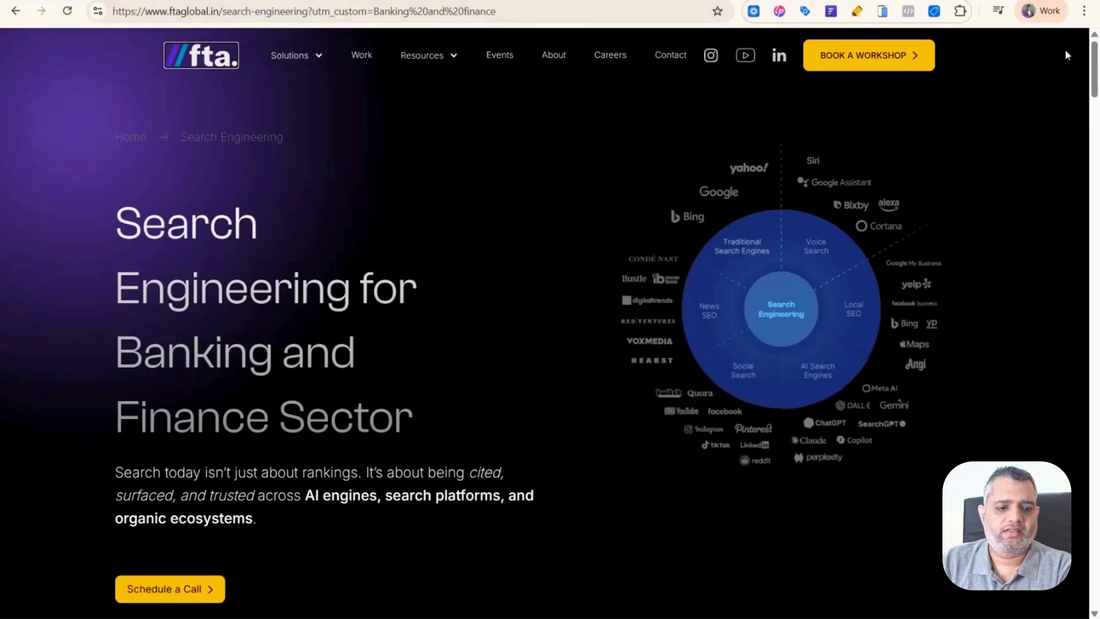
click(67, 11)
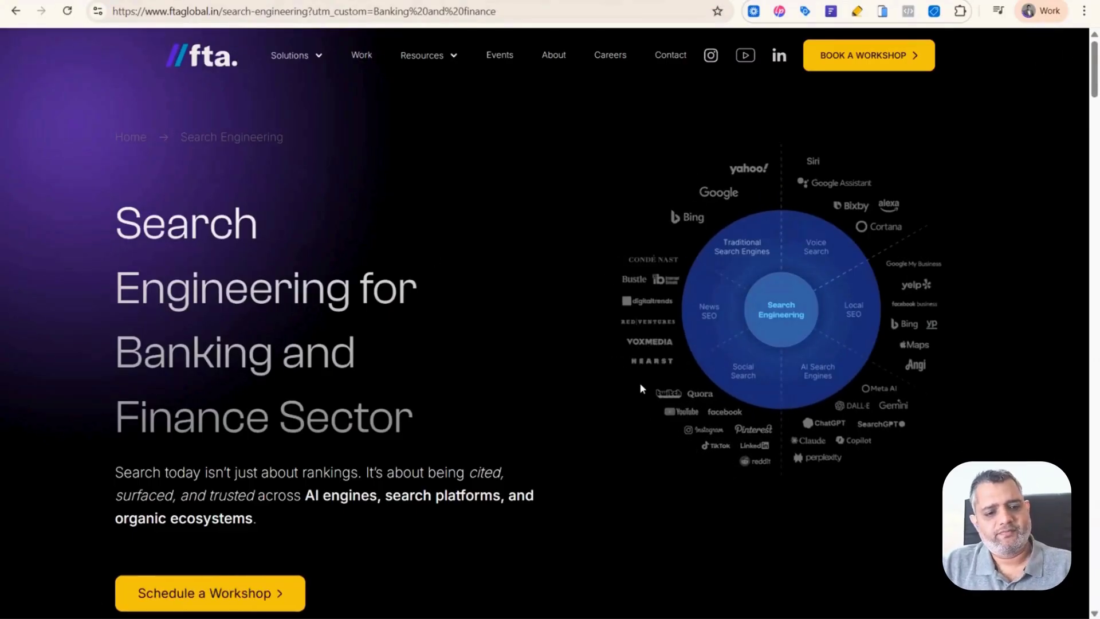
scroll(638, 386, down, 1)
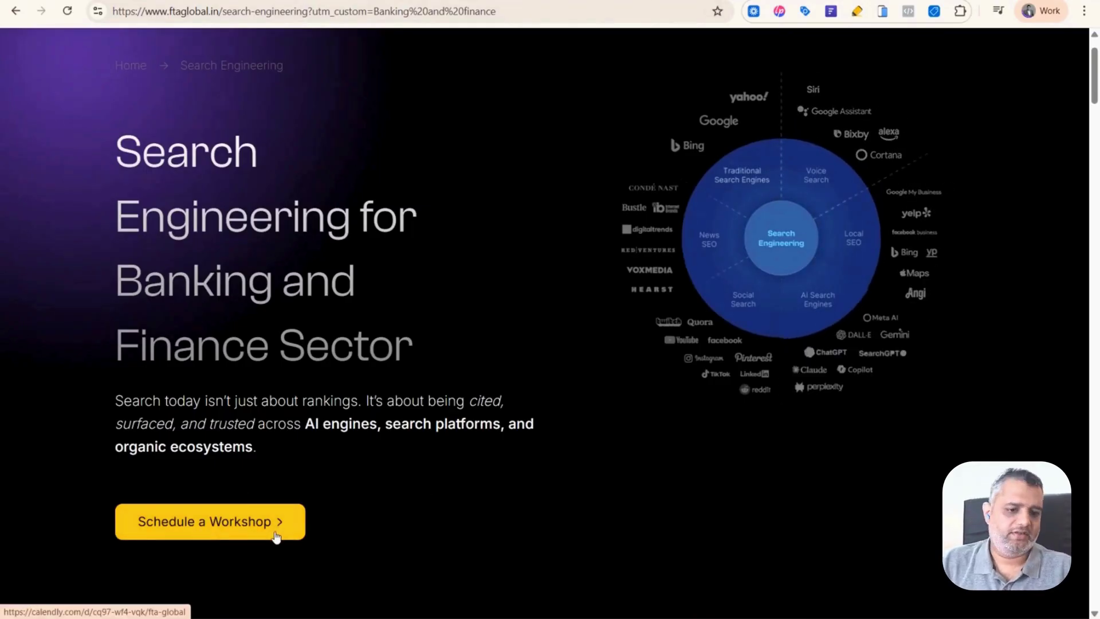
scroll(276, 537, up, 1)
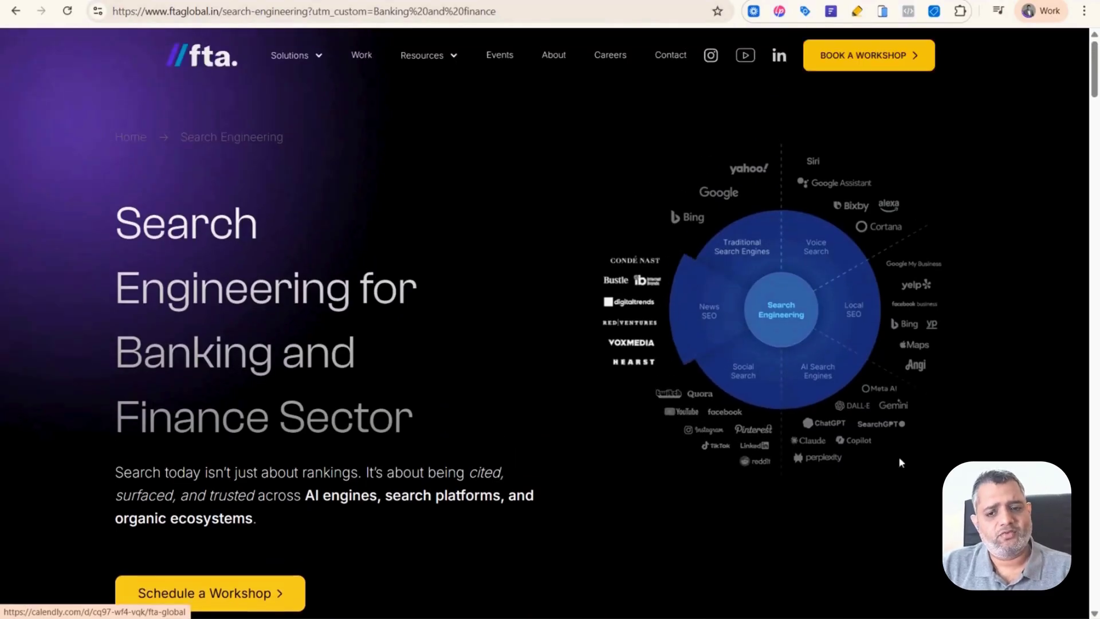
Inspect the hero wheel image and preview its source file in the page's code.
right_click(776, 247)
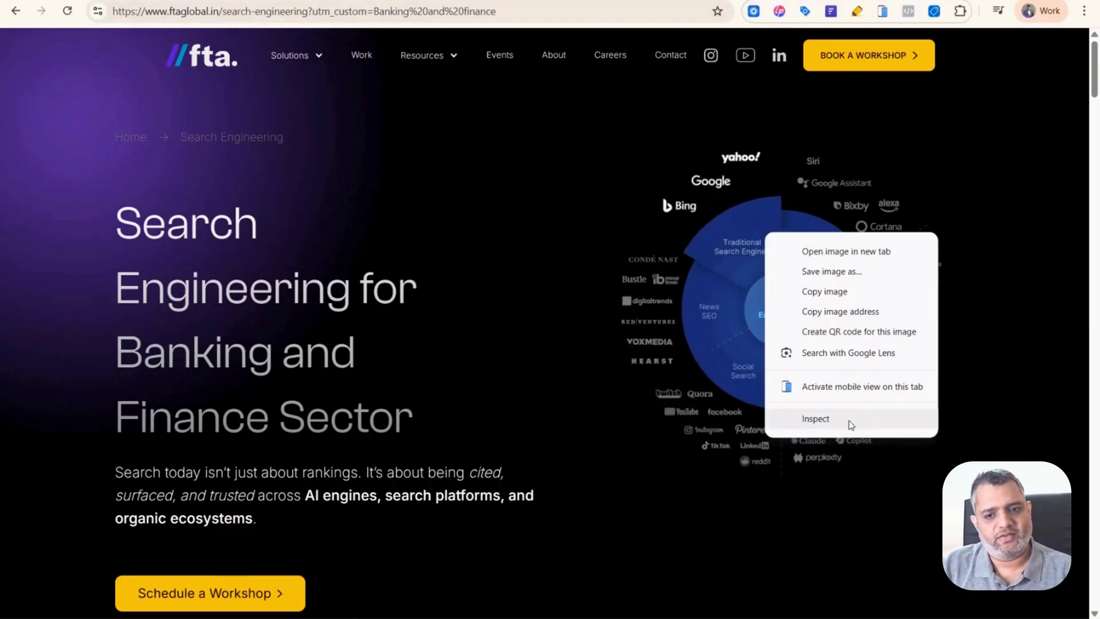
click(852, 422)
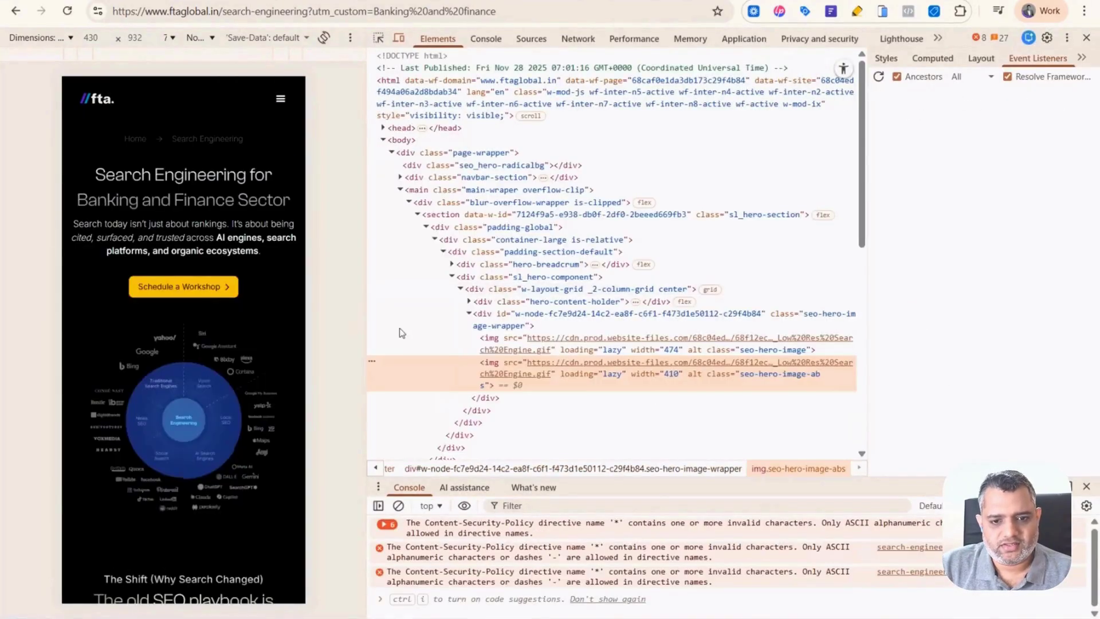
mouse_move(538, 373)
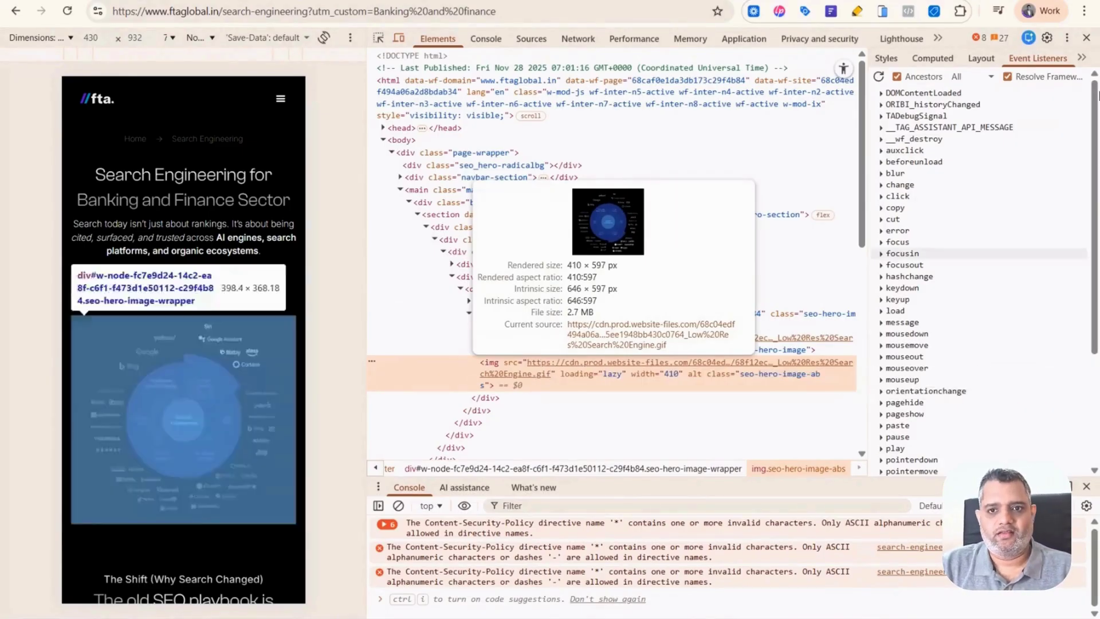
Reopen the Banking and finance rule and view the second selector's replacement type options, keeping Text.
key(ctrl+Tab)
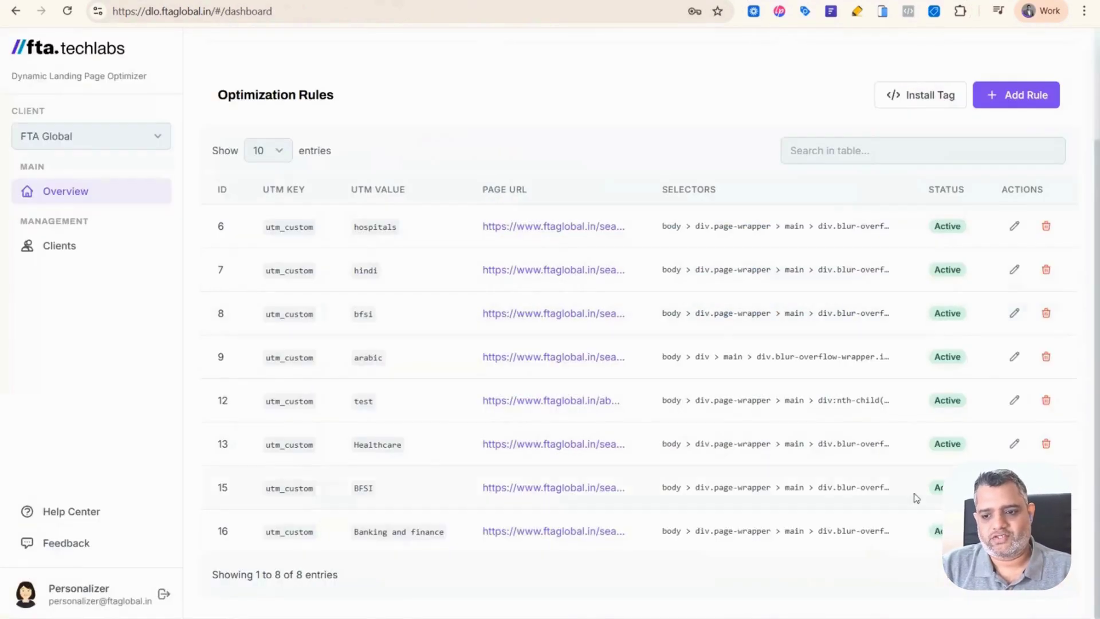
click(1014, 531)
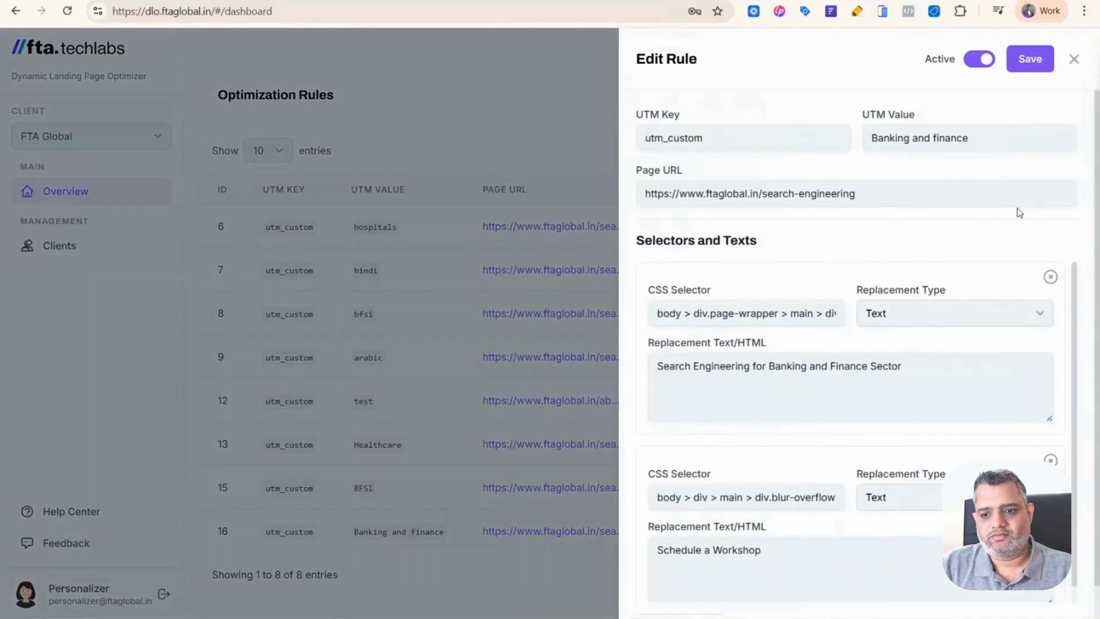
click(911, 497)
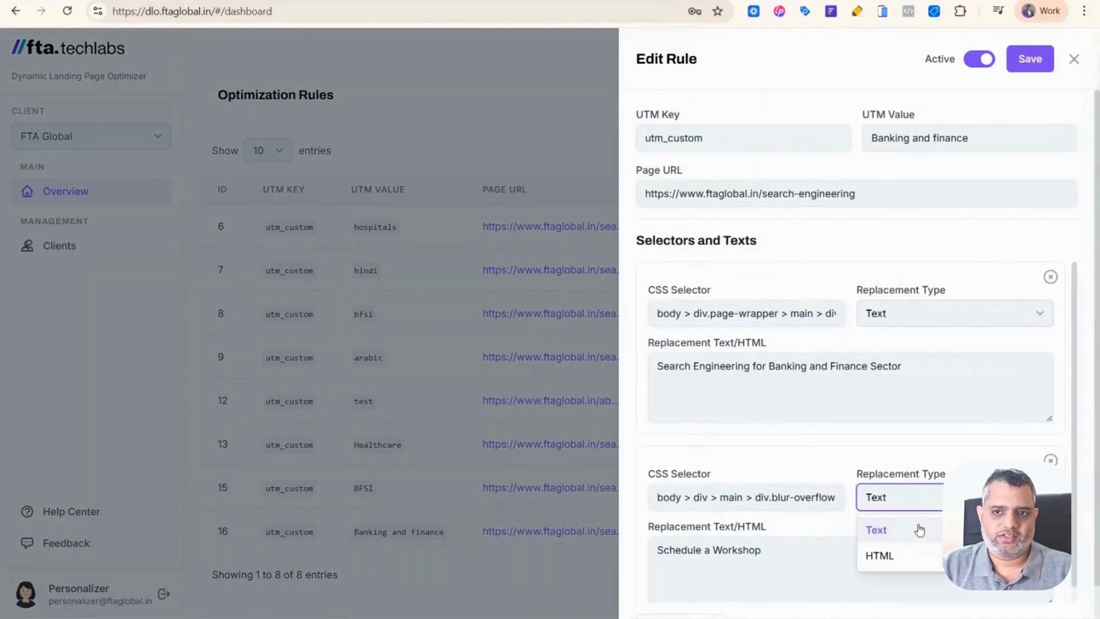
click(920, 530)
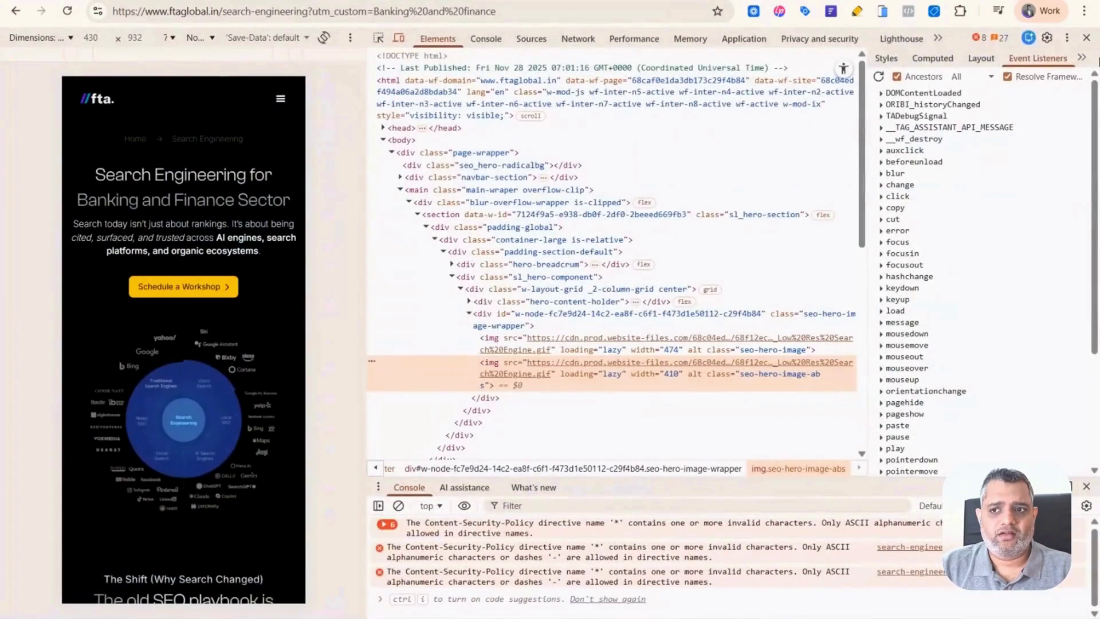
Close the developer tools and review the personalized Search Engineering page and its UTM address at full width.
click(1086, 37)
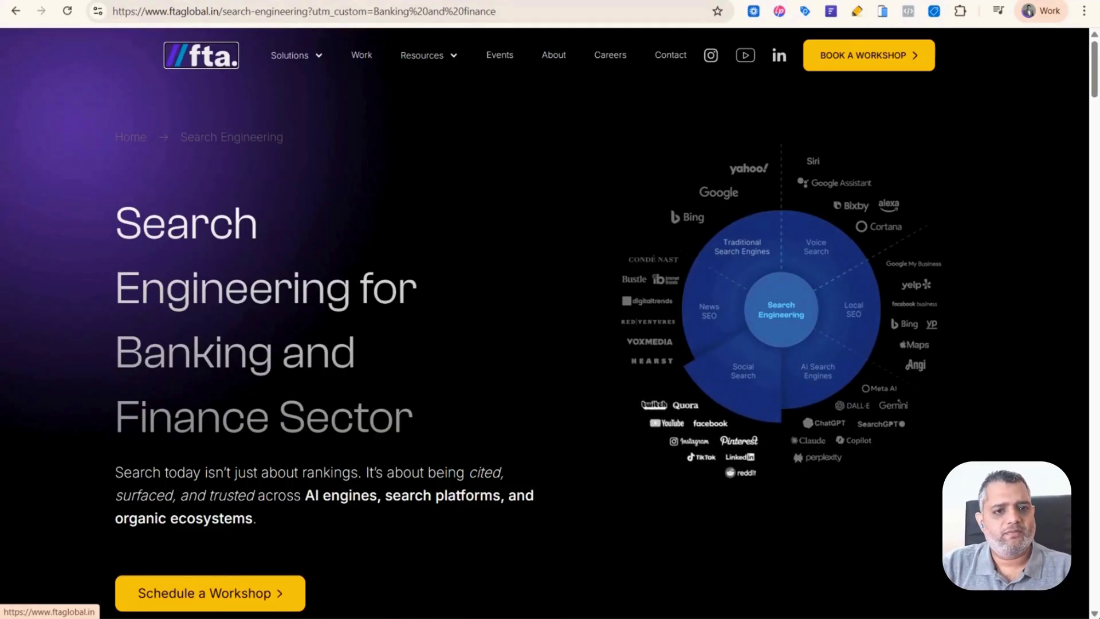
click(369, 13)
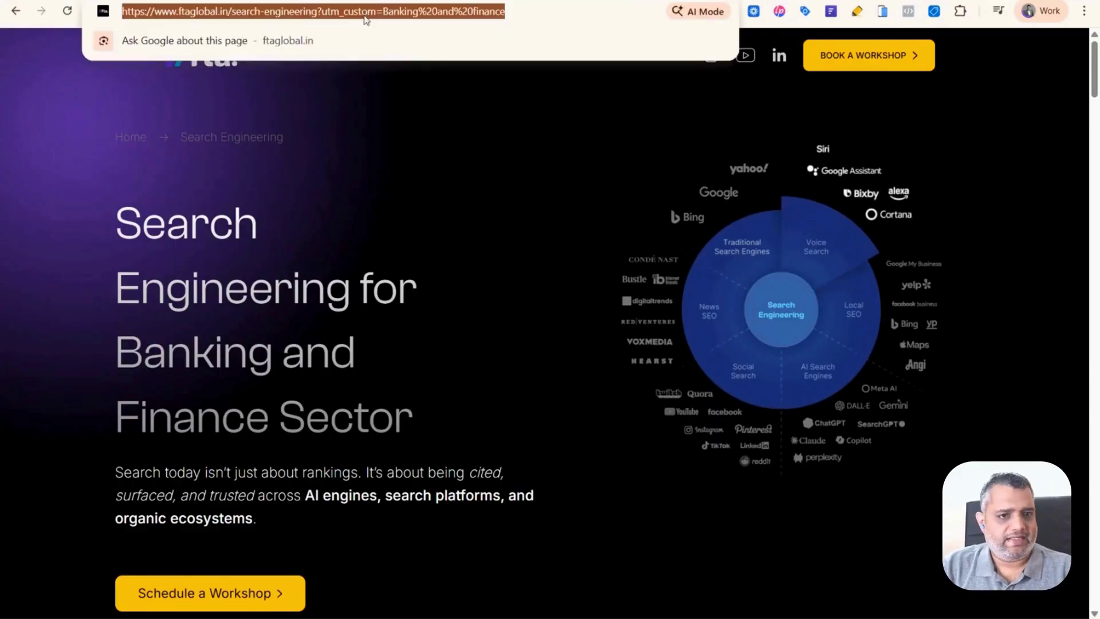
click(404, 248)
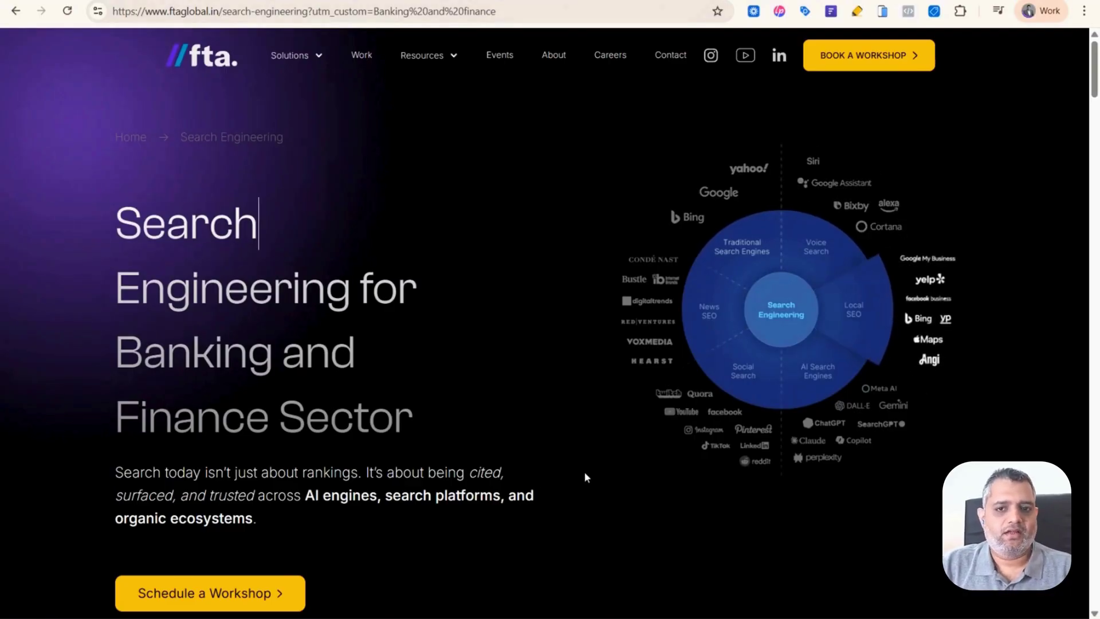
scroll(585, 472, down, 5)
scroll(584, 475, up, 5)
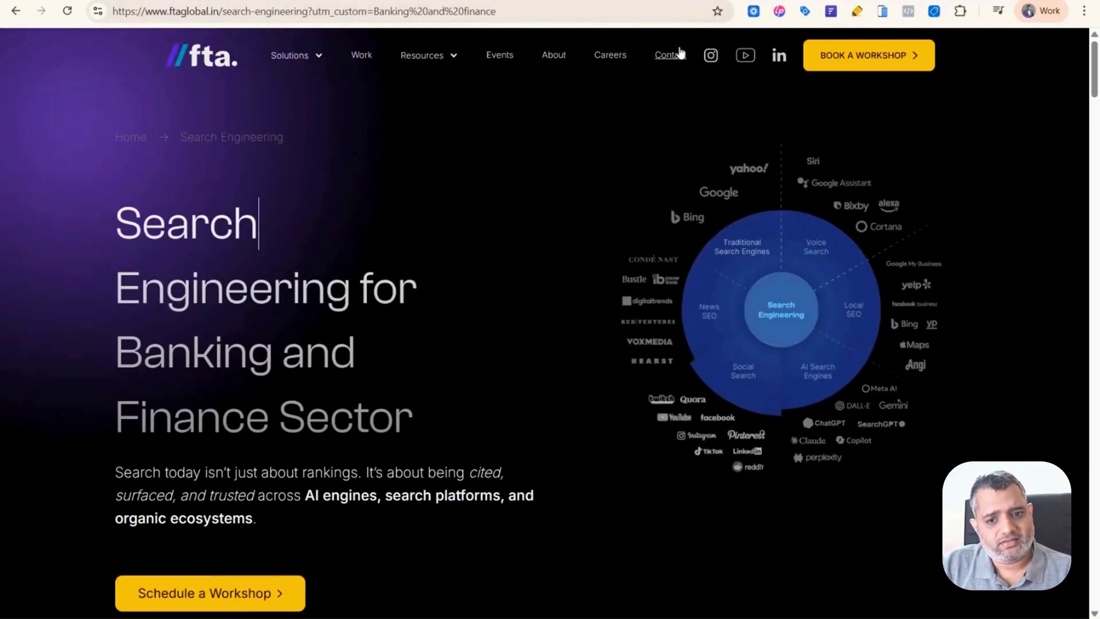
Return to the optimization rules dashboard, close the Banking and finance rule, and open the arabic rule for editing.
key(ctrl+Tab)
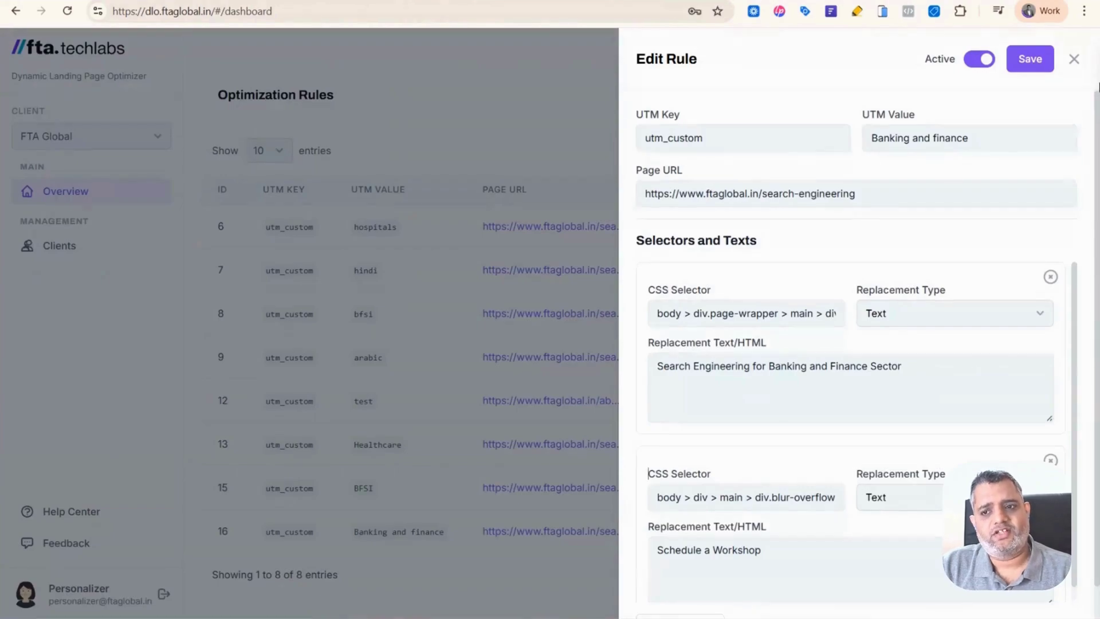
click(1075, 60)
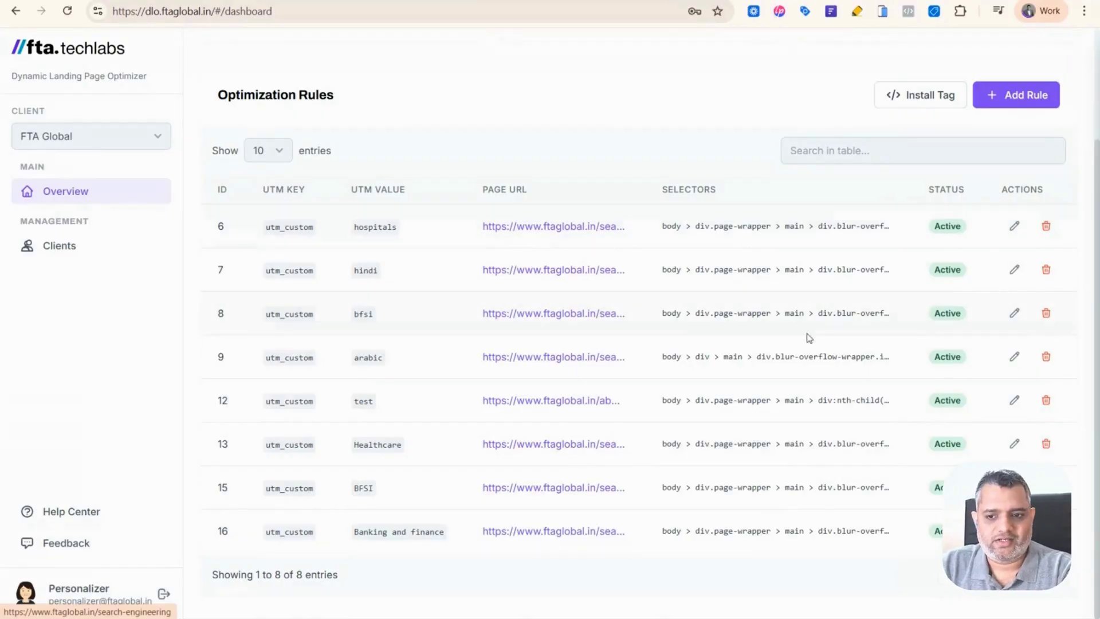
click(1014, 358)
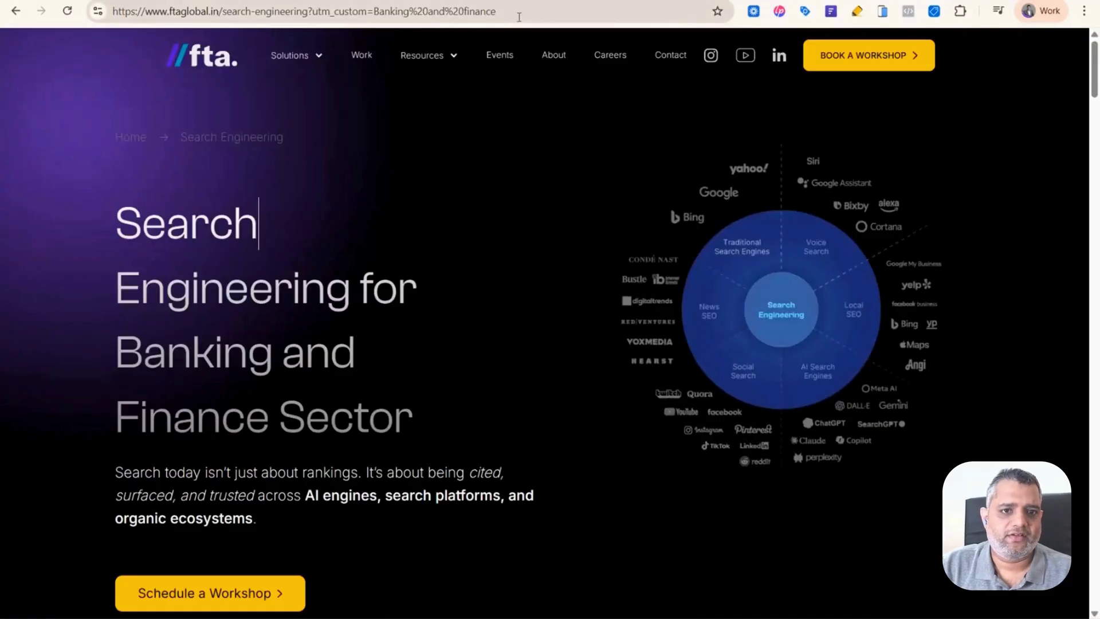
Change the utm_custom value in the Search Engineering page's address to arabic and load the page.
click(564, 16)
click(559, 11)
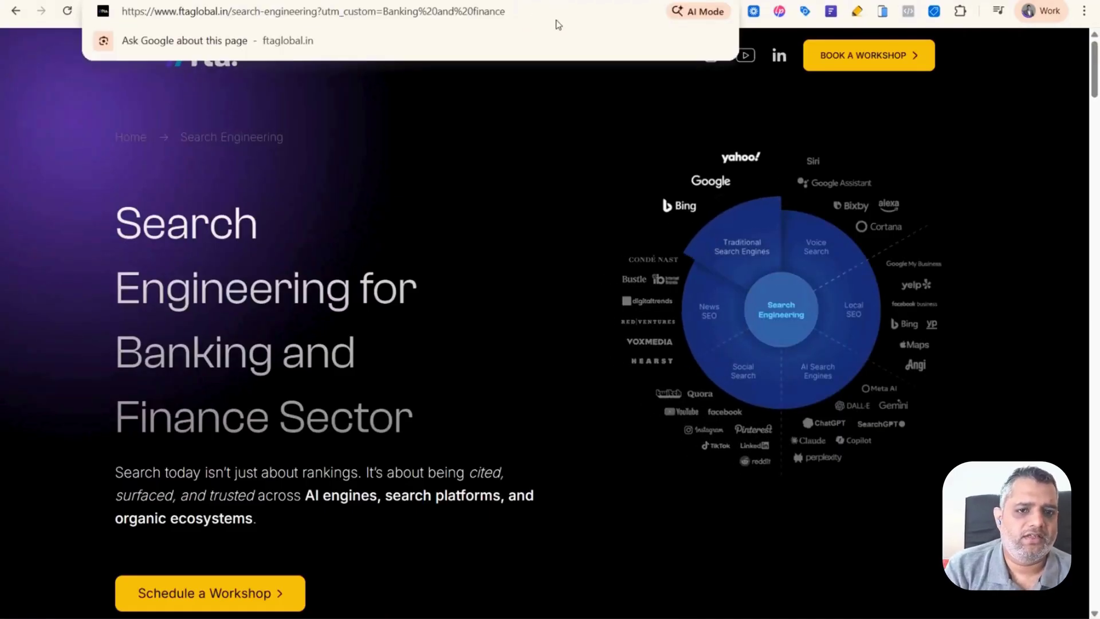
key(BackSpace)
key(BackSpace)
key(BackSpace)
key(BackSpace)
key(BackSpace)
key(BackSpace)
key(BackSpace)
key(BackSpace)
key(BackSpace)
key(BackSpace)
key(BackSpace)
key(BackSpace)
key(BackSpace)
key(BackSpace)
key(BackSpace)
key(BackSpace)
key(BackSpace)
key(BackSpace)
key(BackSpace)
key(BackSpace)
key(BackSpace)
key(BackSpace)
key(BackSpace)
text(a)
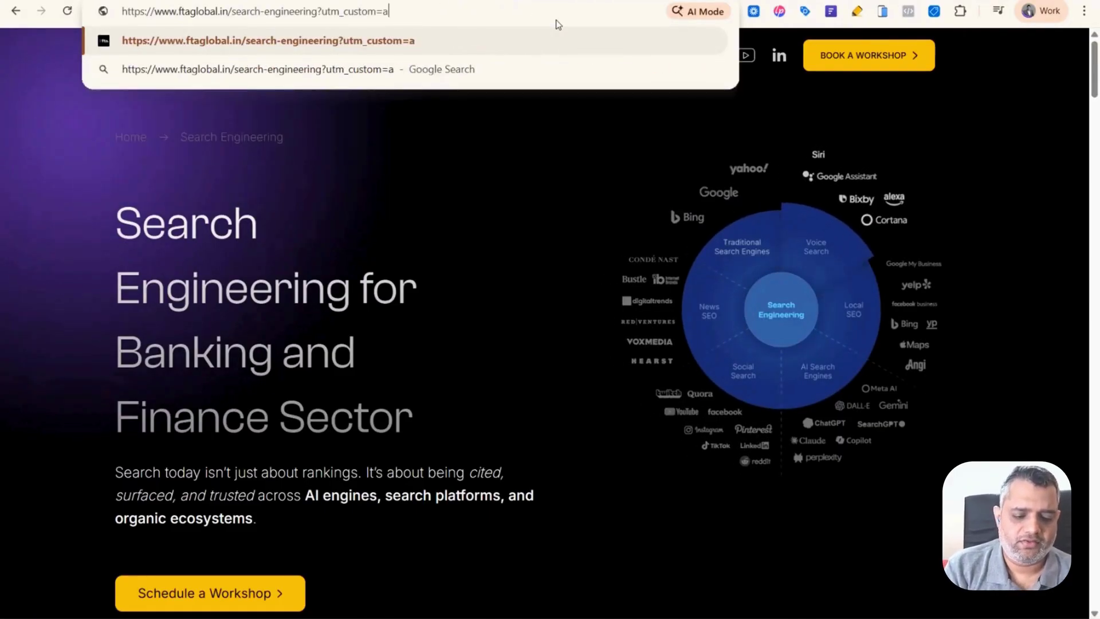
text(rabic)
key(Return)
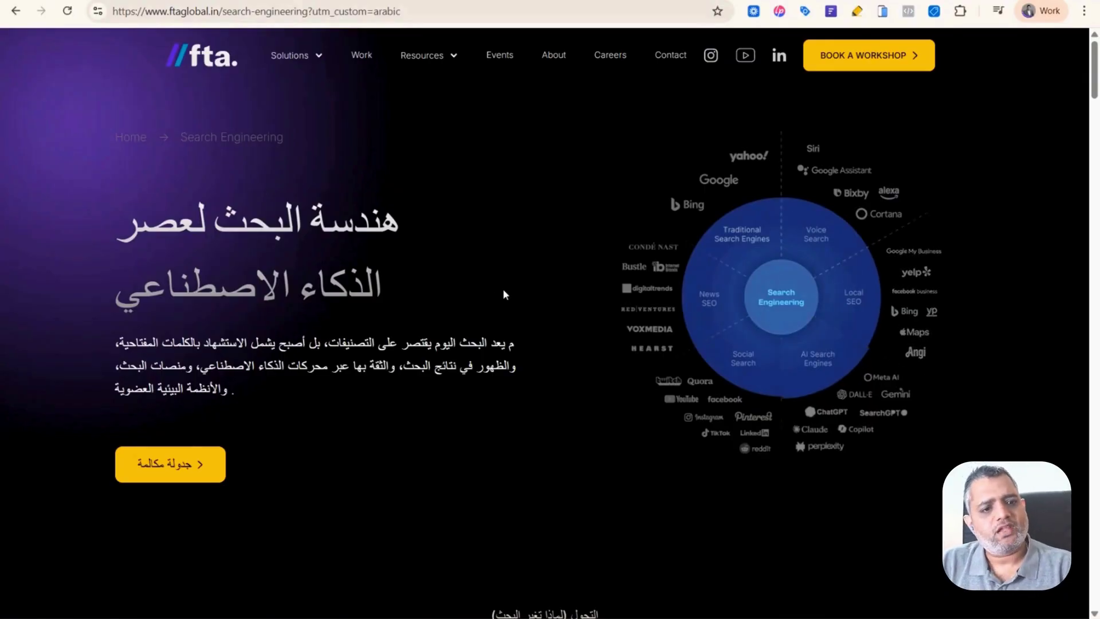
Examine the Arabic headline in the hero and the replaced texts in the section below it.
drag(504, 288, 120, 298)
click(335, 356)
scroll(334, 357, down, 9)
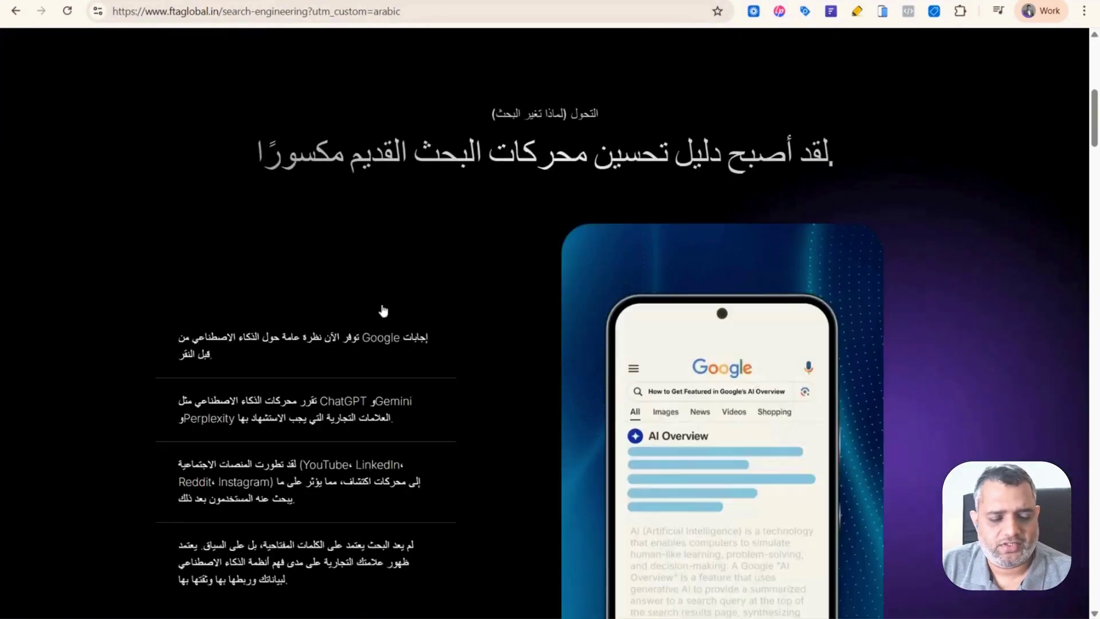
scroll(384, 310, down, 5)
scroll(408, 282, down, 5)
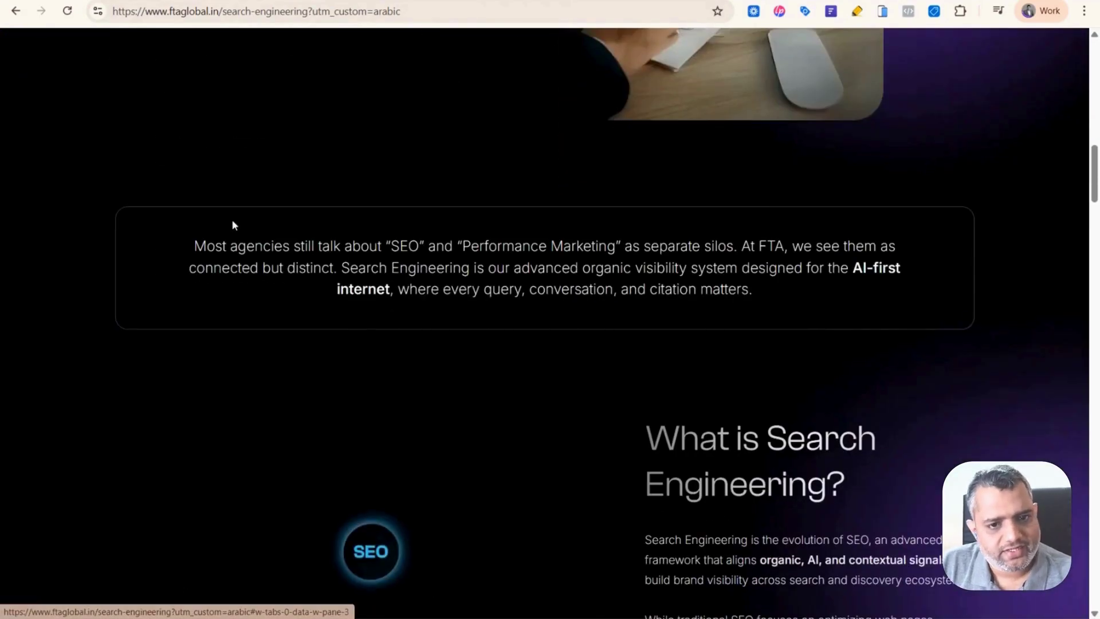
Highlight the boxed paragraph about agencies, SEO and Performance Marketing, and compare the rest of the page with the Arabic sections.
drag(233, 224, 871, 312)
scroll(826, 428, down, 1)
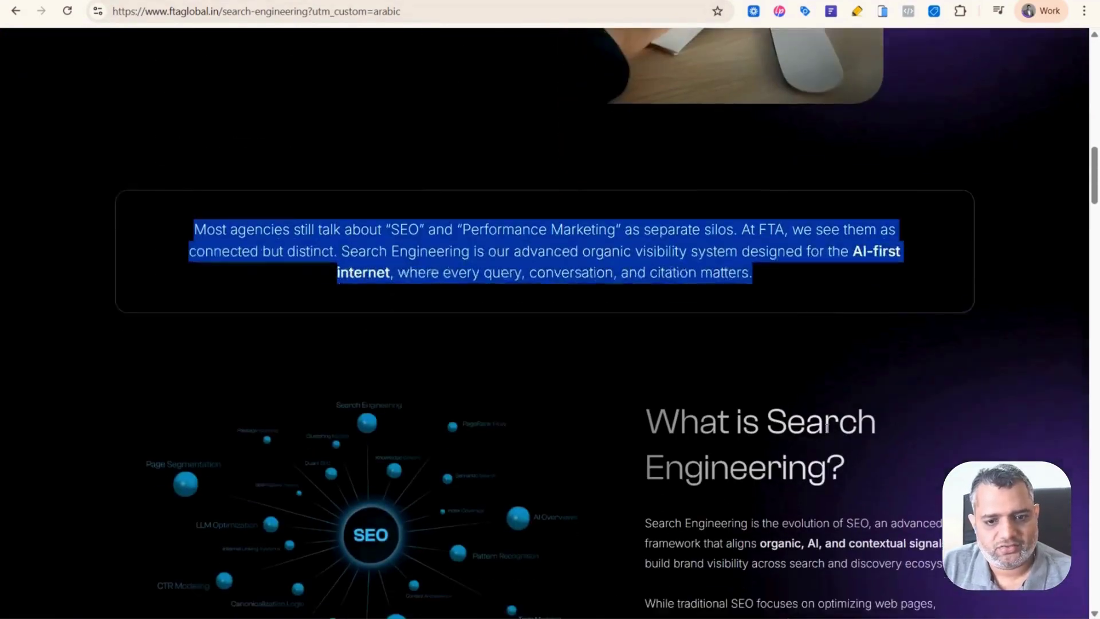
scroll(826, 429, down, 14)
scroll(820, 294, up, 20)
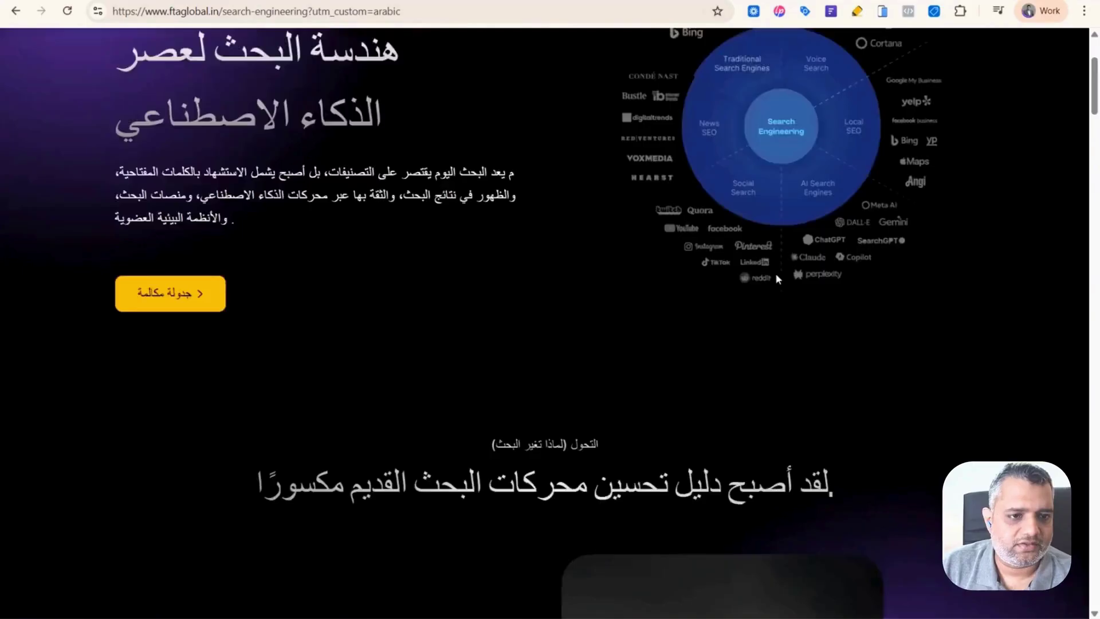
scroll(776, 272, up, 3)
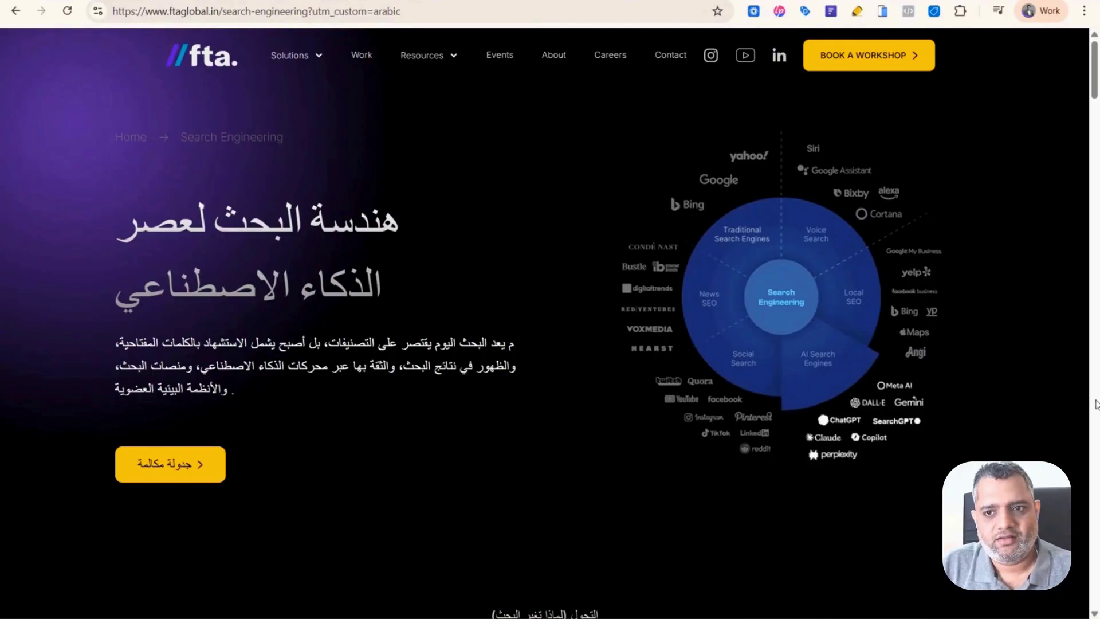
scroll(893, 382, down, 1)
scroll(892, 382, down, 20)
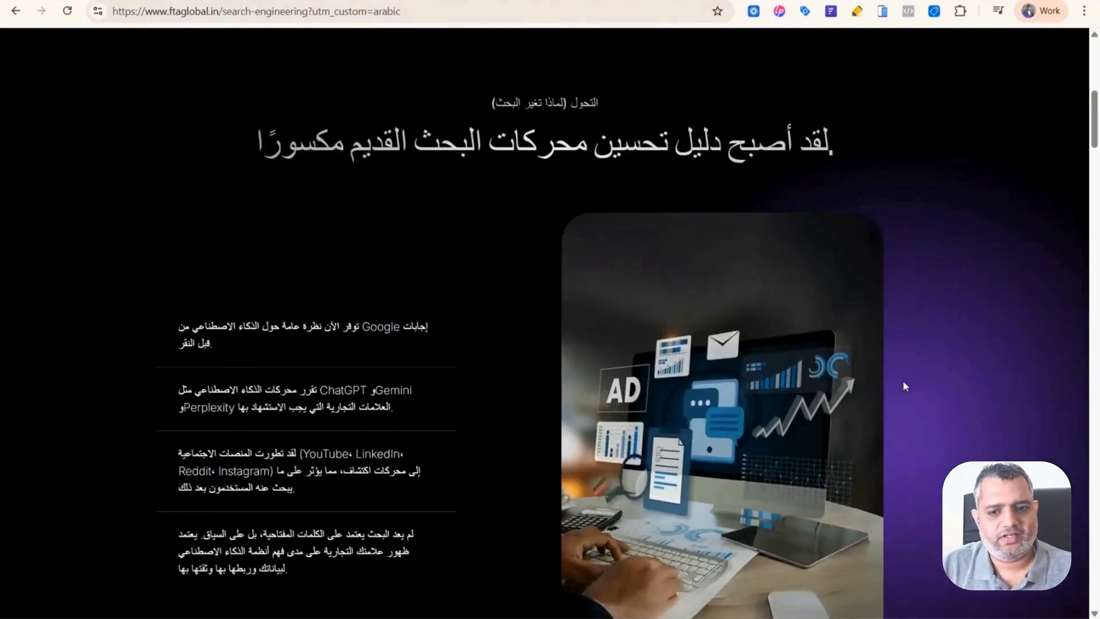
scroll(923, 385, down, 15)
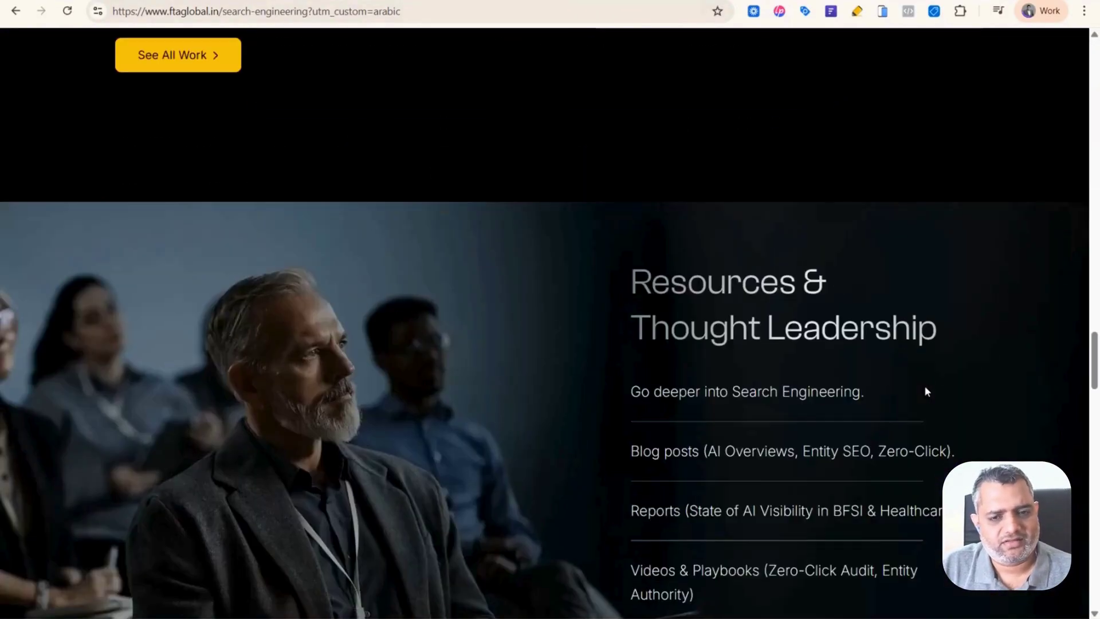
scroll(923, 384, up, 15)
scroll(926, 384, up, 20)
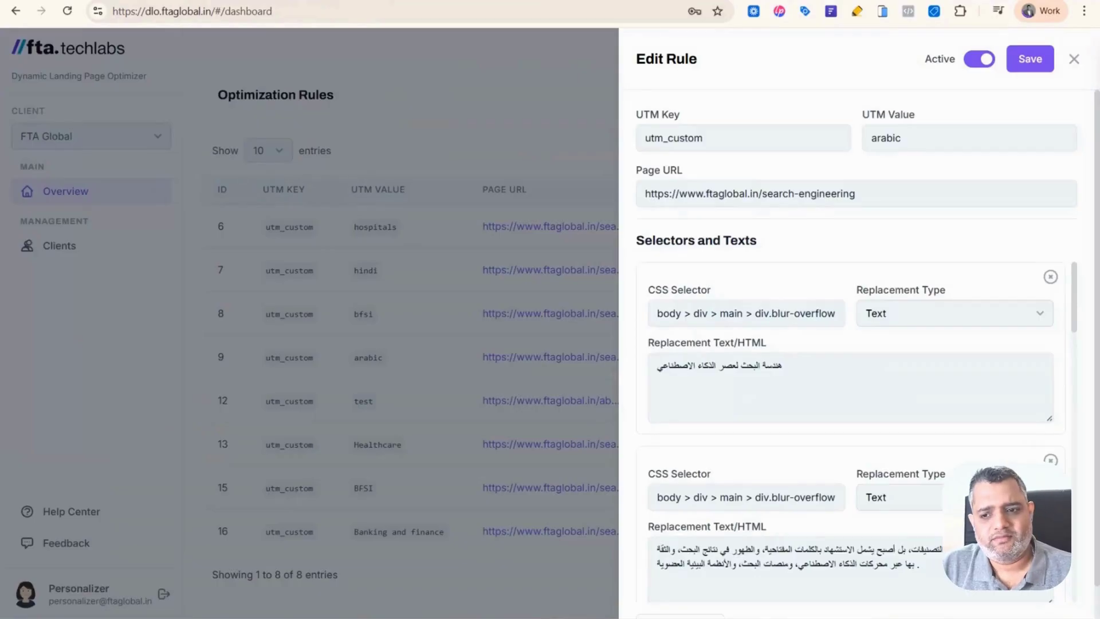
Review the arabic rule's selectors and replacement texts on the dashboard, and save the rule.
scroll(1029, 349, down, 10)
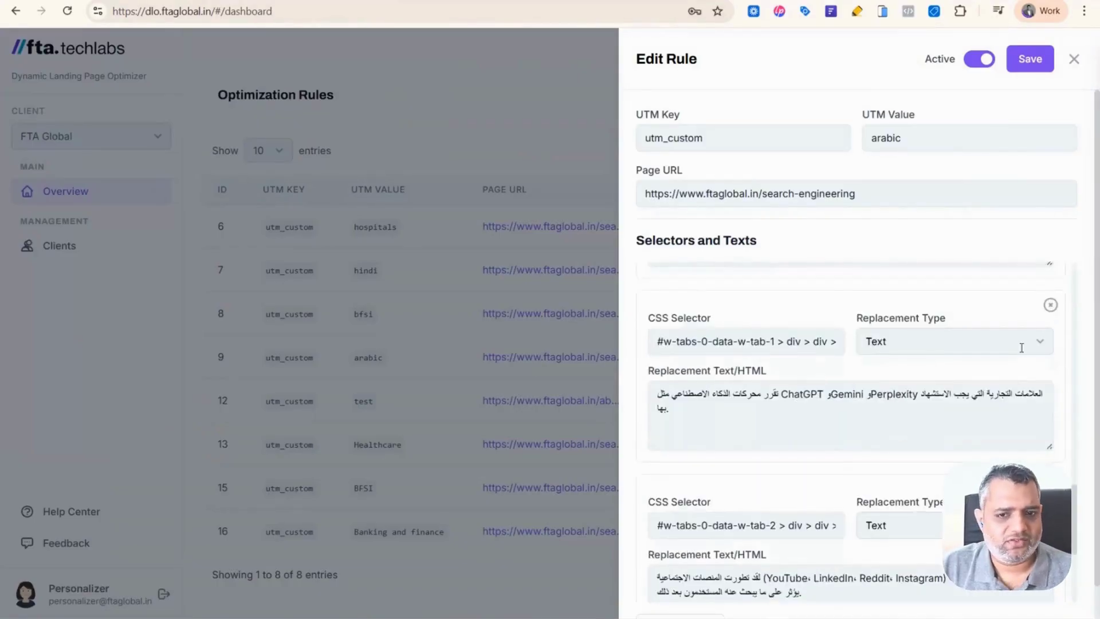
click(1039, 59)
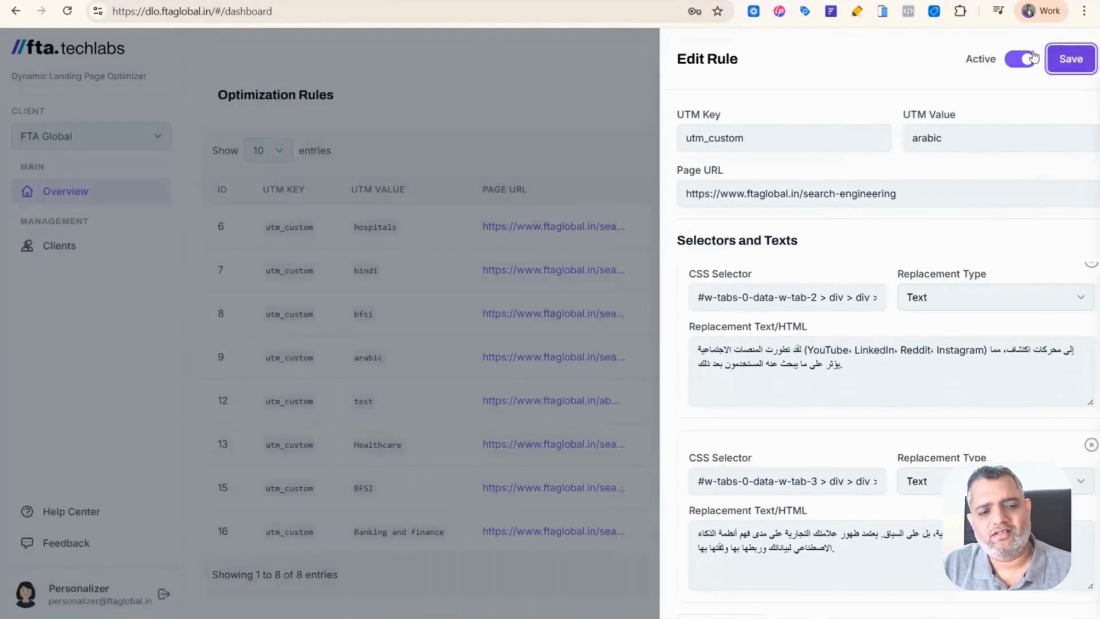